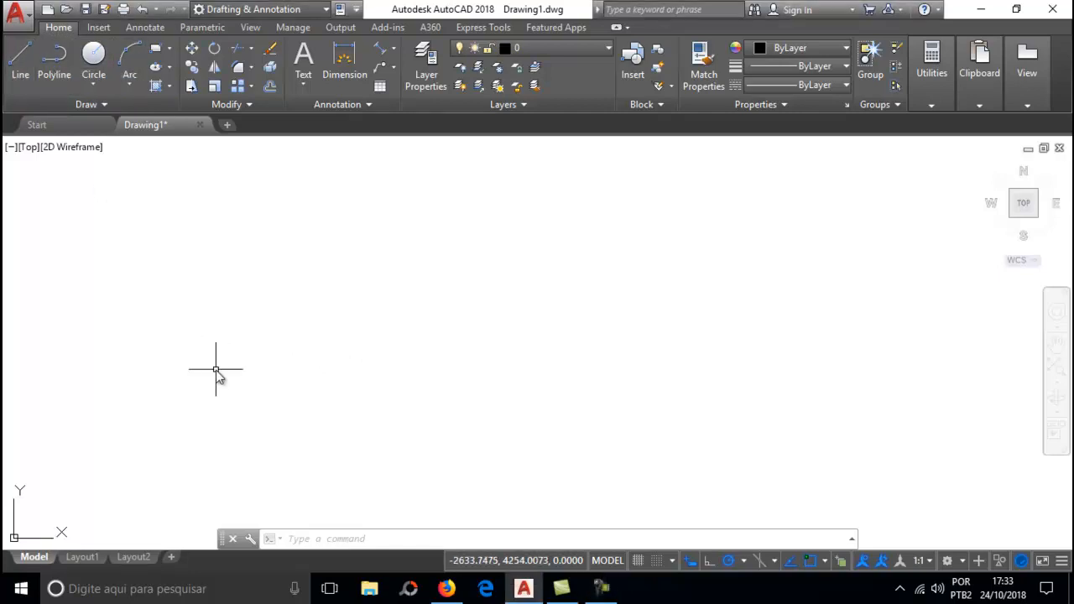
Step: Draw a horizontal line 355.6 units long in the empty drawing
left_click(229, 345)
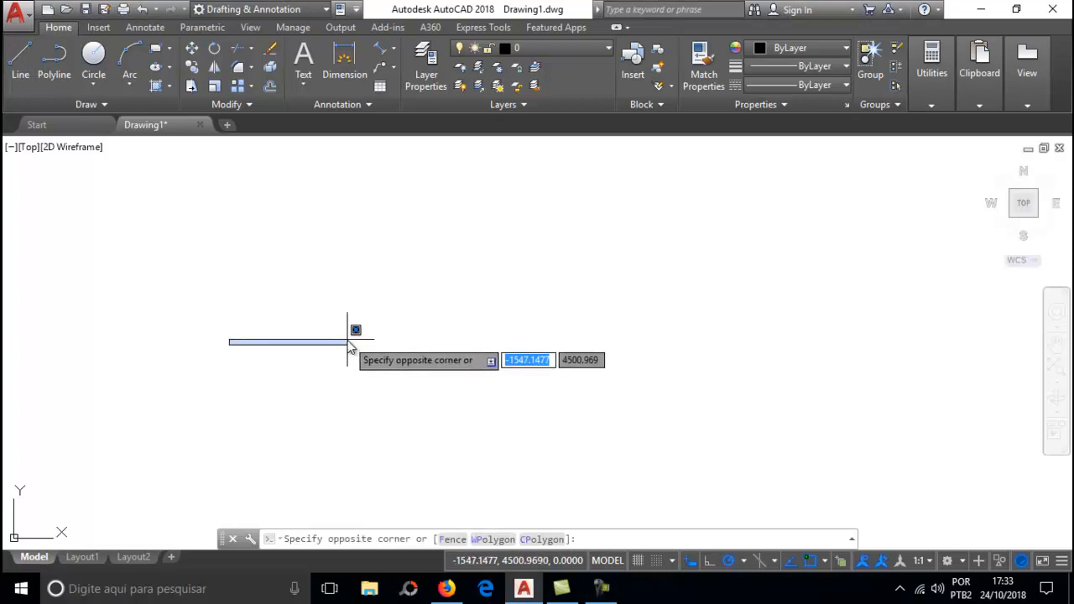
left_click(20, 55)
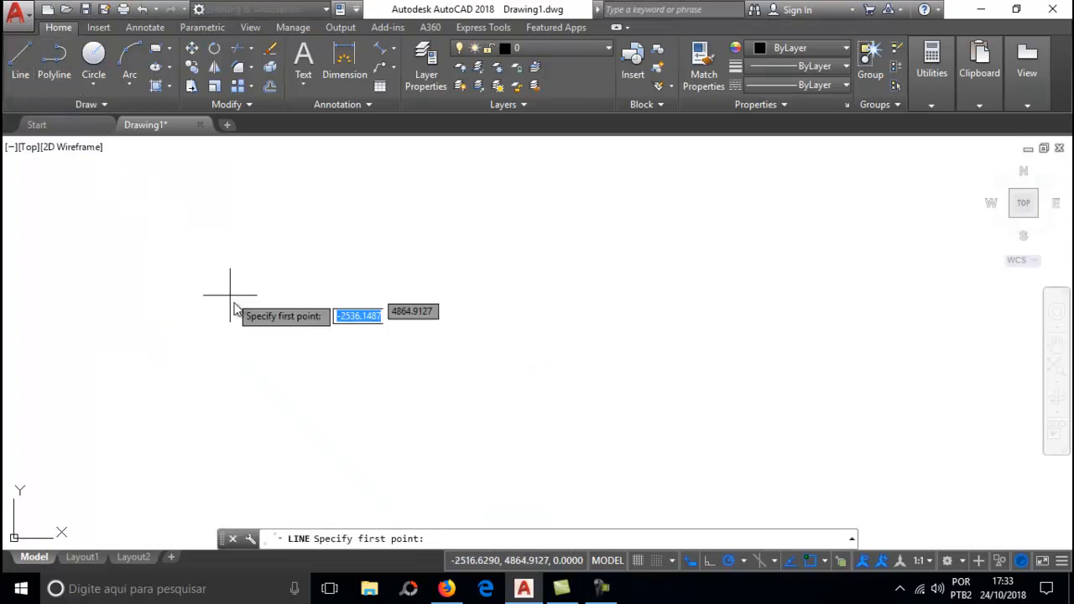
left_click(202, 312)
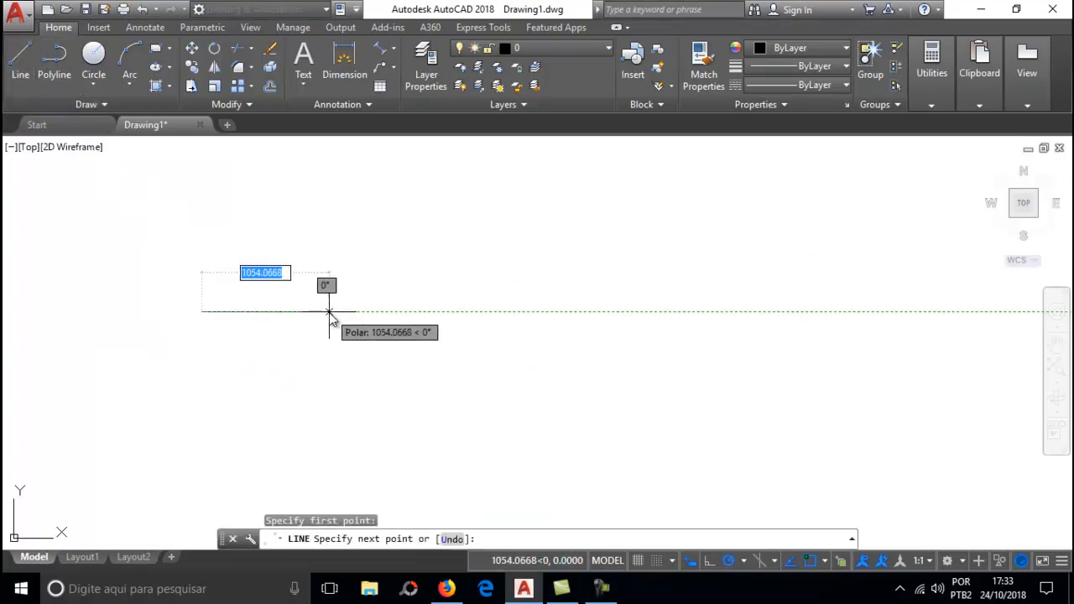
type("355.6")
key("Return")
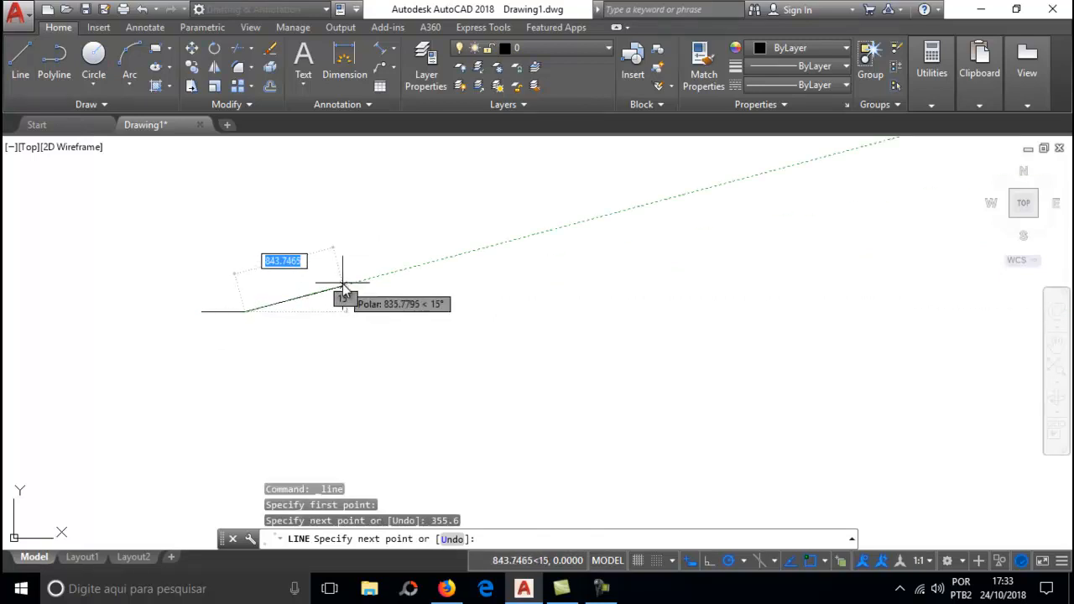
key("Escape")
scroll(206, 304, "up", 5)
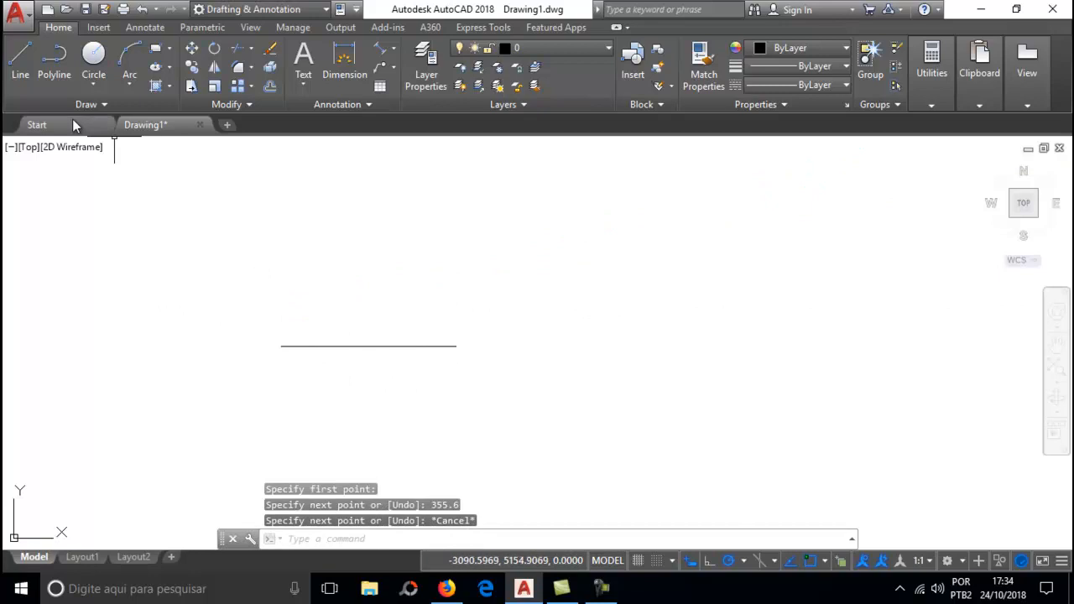
Step: Draw a center-radius circle centred on the line's right endpoint and passing through its left endpoint
left_click(91, 83)
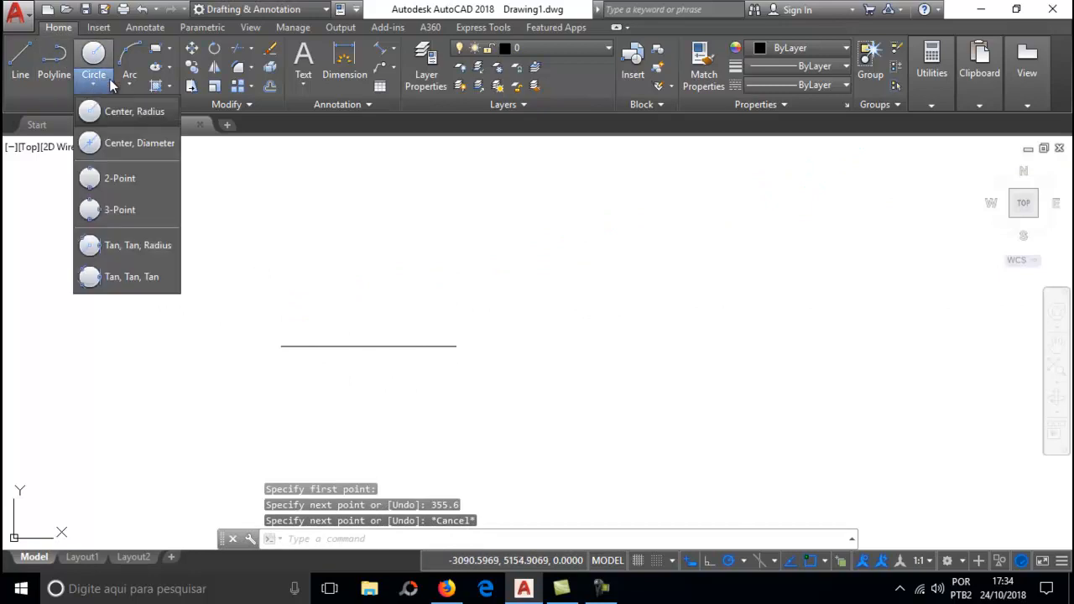
left_click(138, 111)
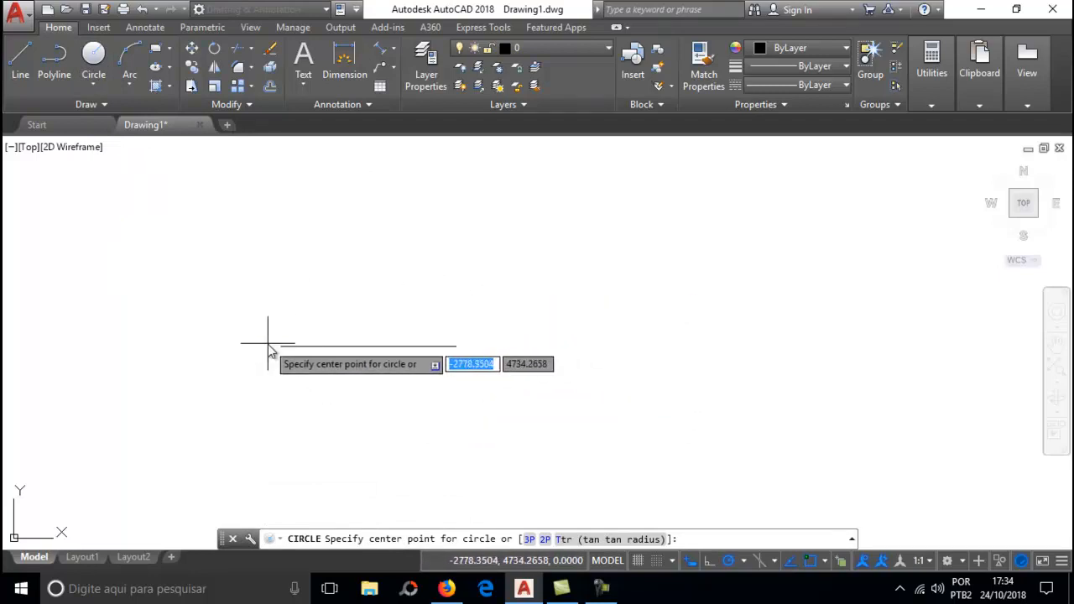
left_click(456, 346)
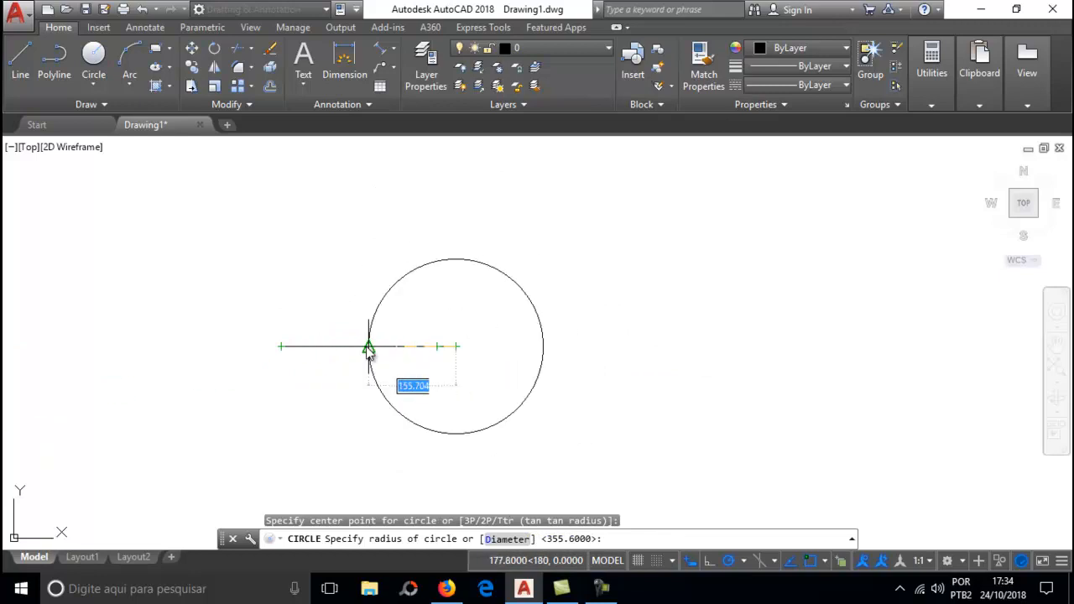
left_click(280, 345)
key("Escape")
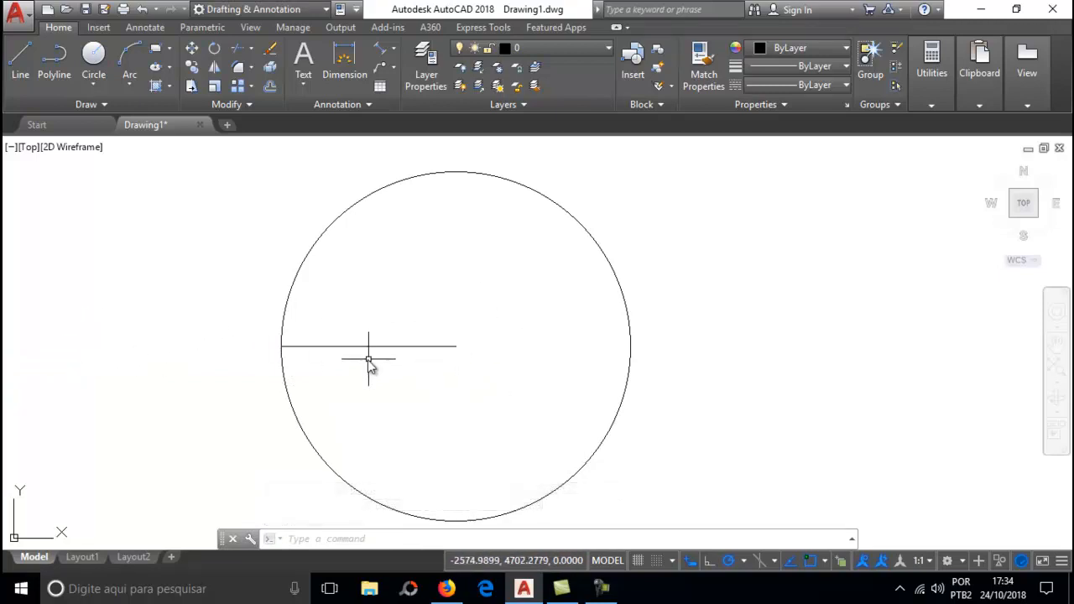
Step: Draw a vertical line from the circle's center up to its top quadrant
left_click(20, 62)
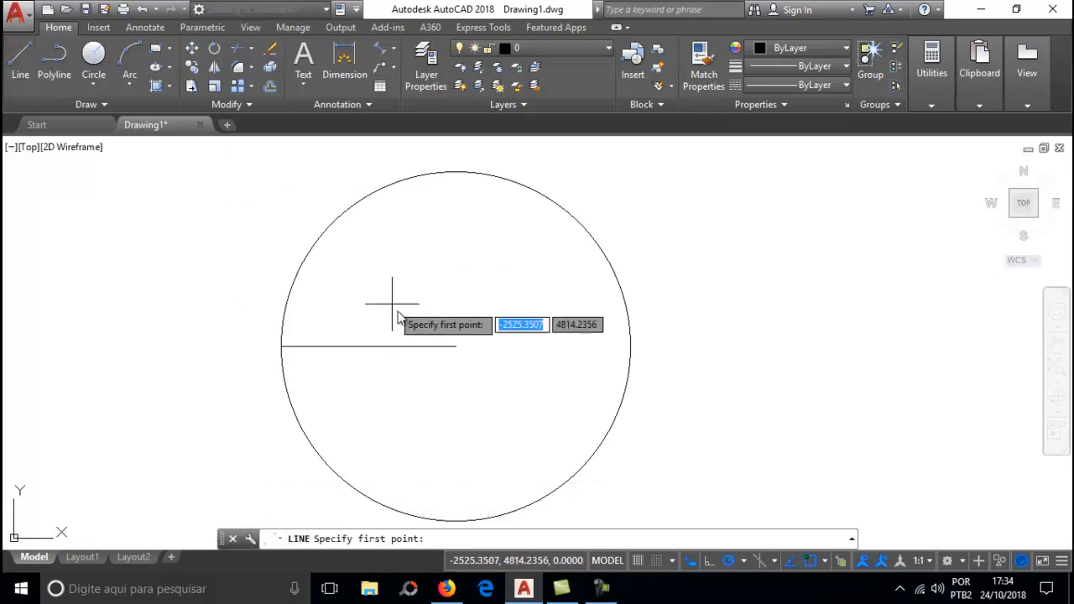
left_click(456, 345)
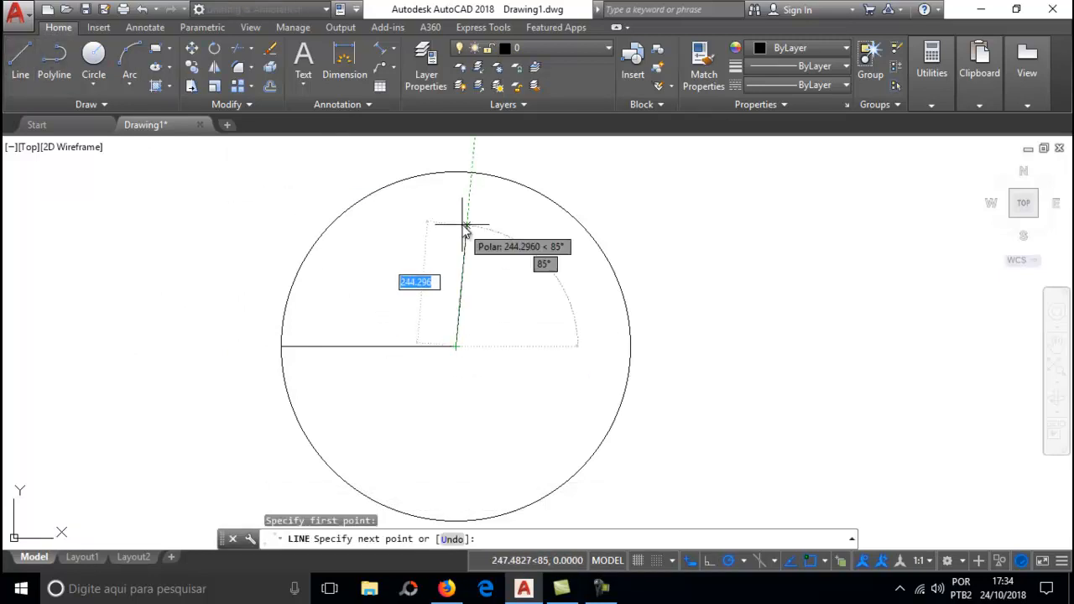
left_click(456, 173)
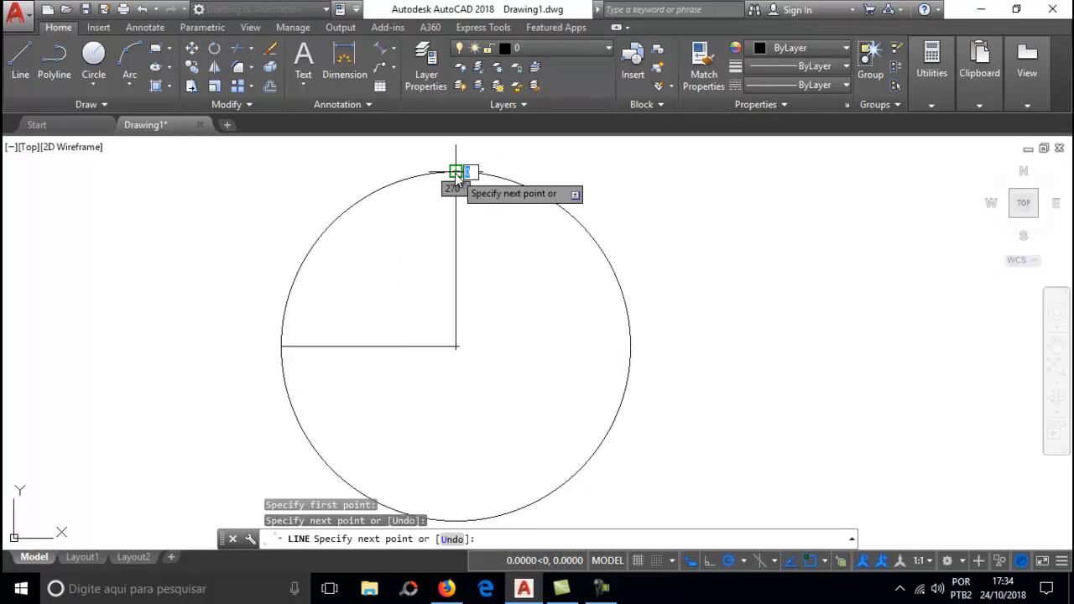
key("Escape")
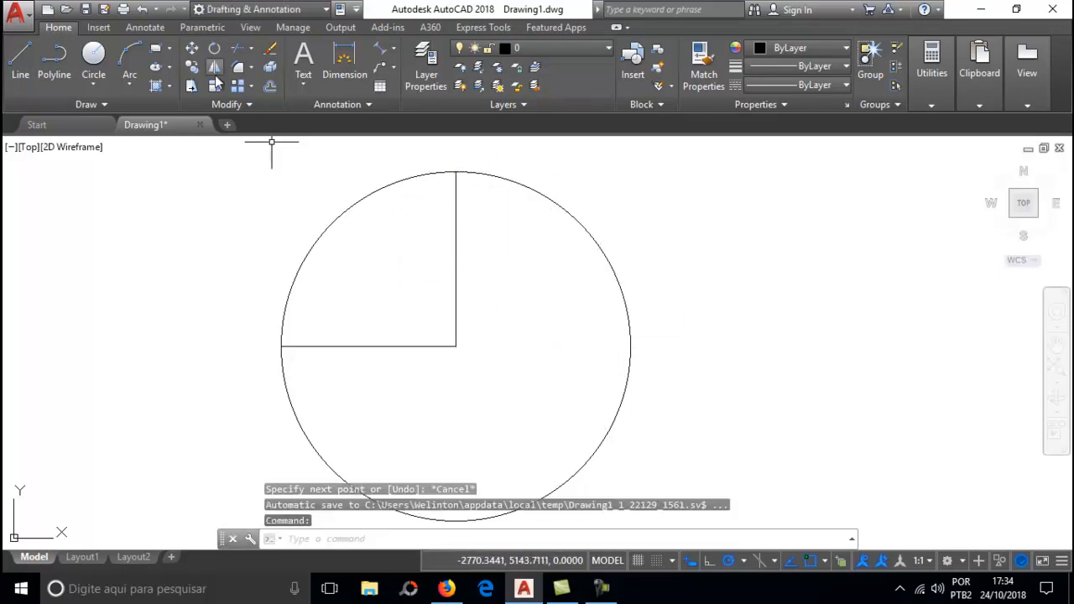
Step: Trim the circle using the two radius lines as cutting edges, leaving only the upper-left quarter arc
left_click(241, 48)
left_click(484, 347)
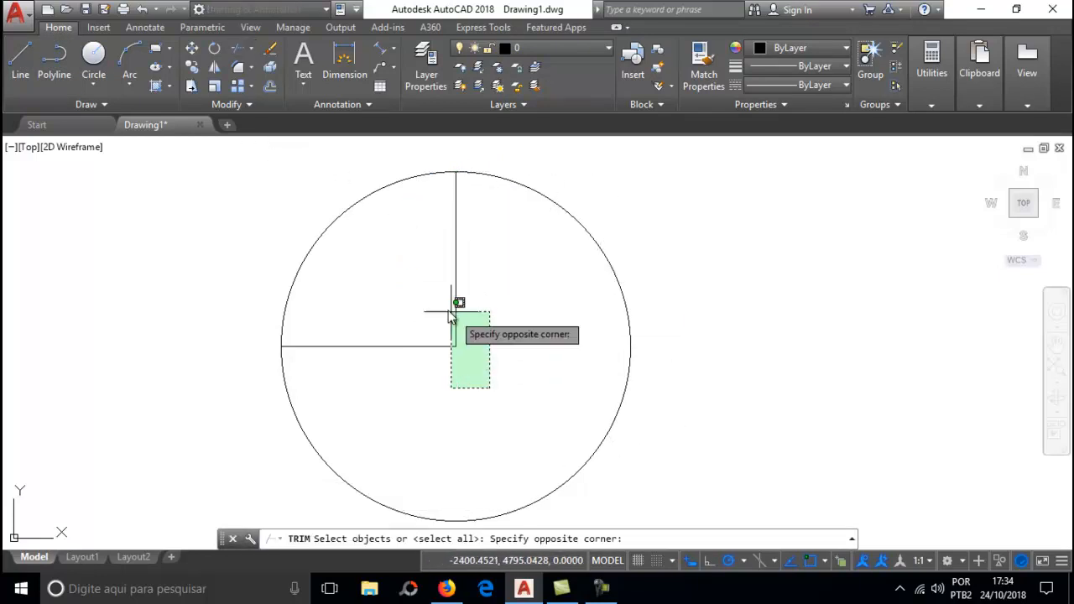
left_click(413, 301)
key("Return")
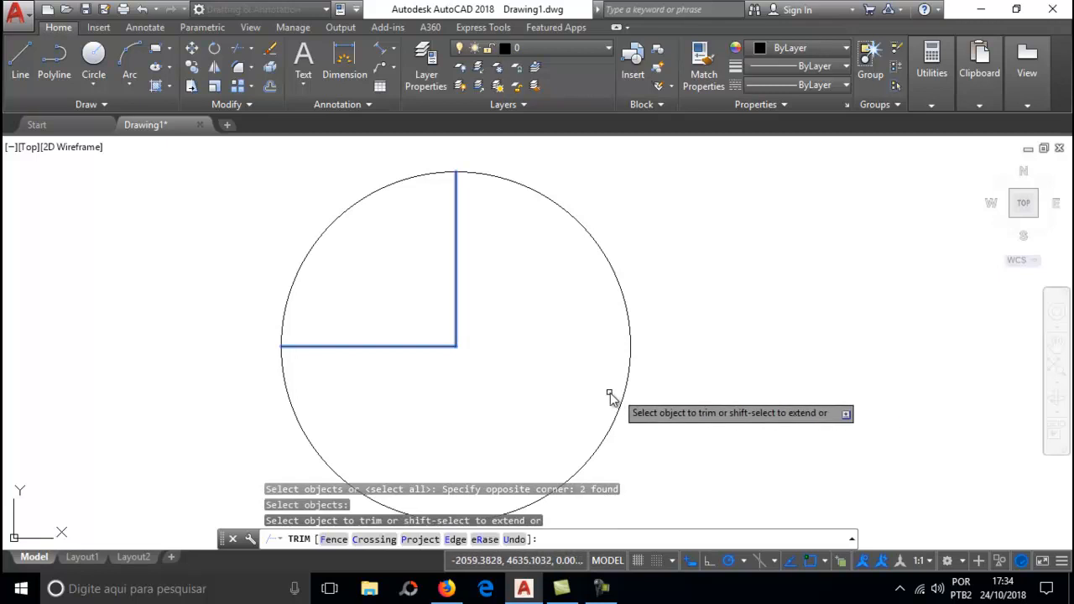
left_click(632, 346)
key("Escape")
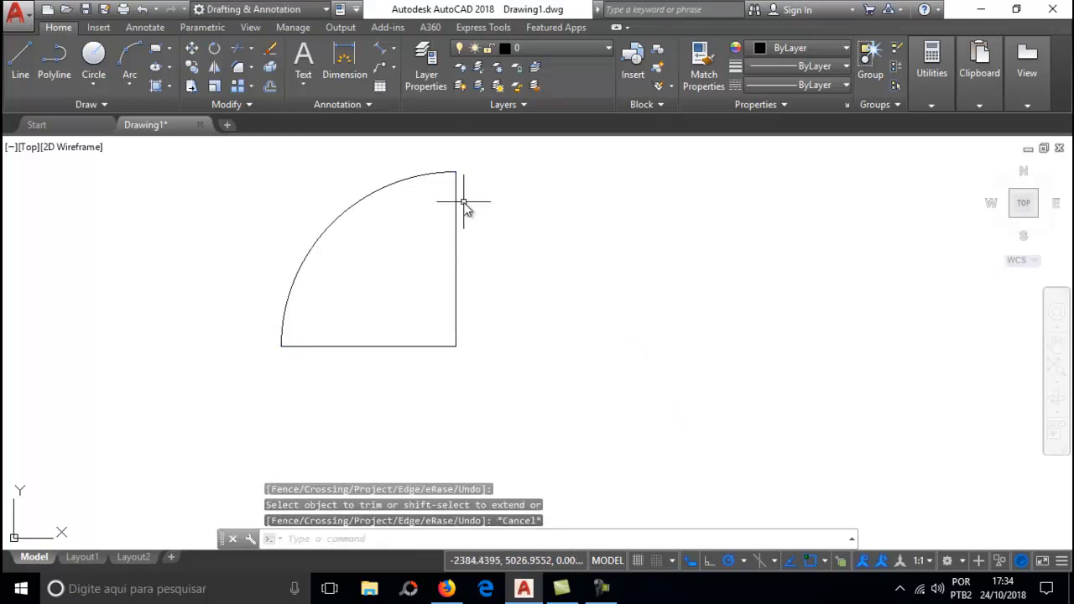
Step: Delete the horizontal and vertical radius lines, keeping only the quarter arc
scroll(305, 211, "down", 2)
scroll(292, 189, "up", 3)
scroll(313, 208, "down", 1)
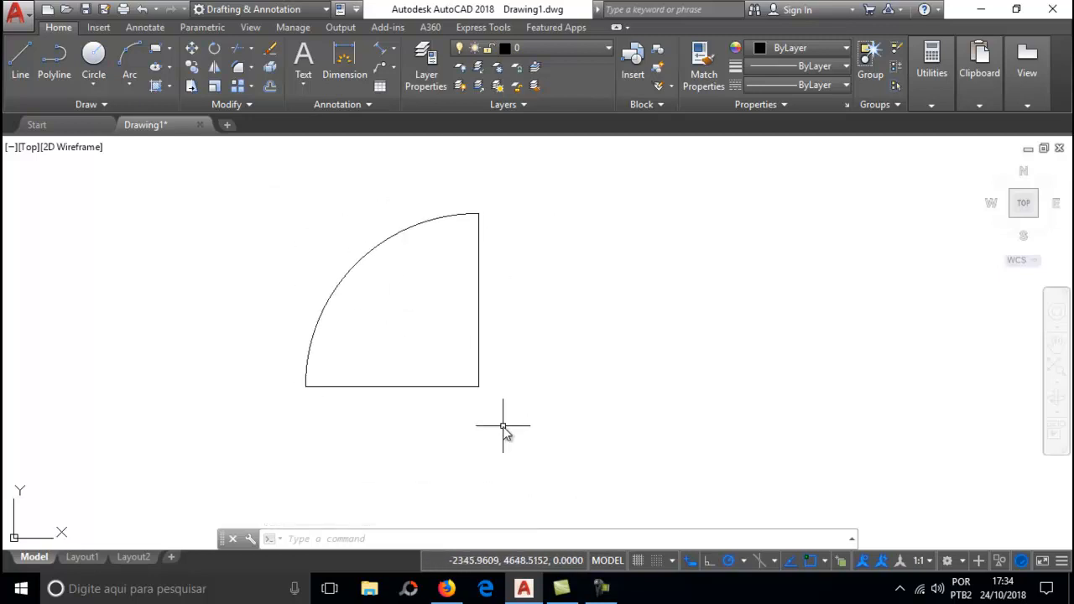
left_click(507, 395)
left_click(444, 311)
key("Delete")
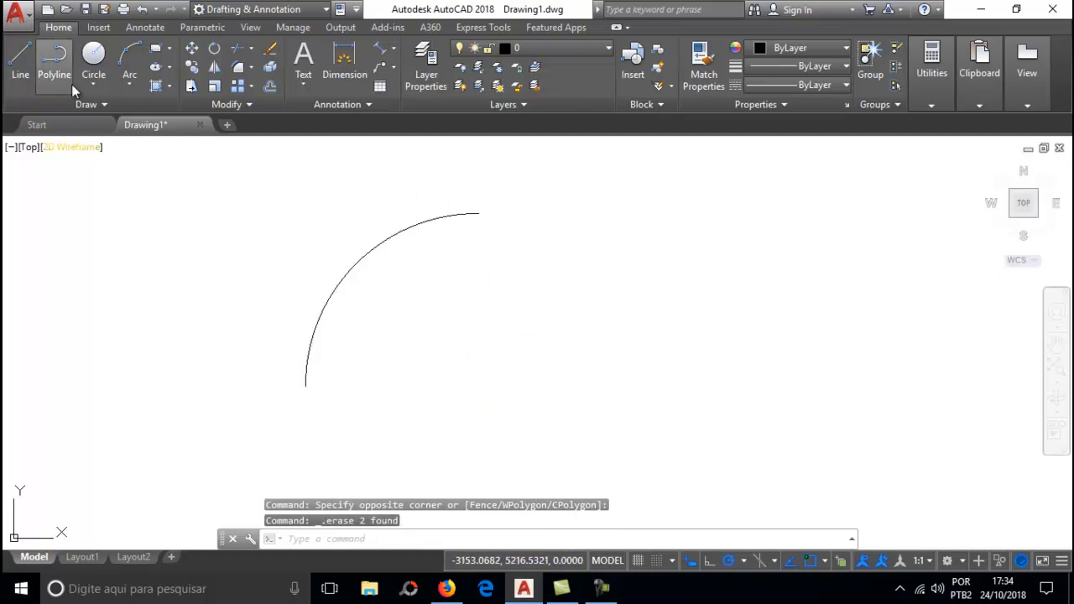
Step: Offset the quarter arc outward by 355.6
left_click(270, 87)
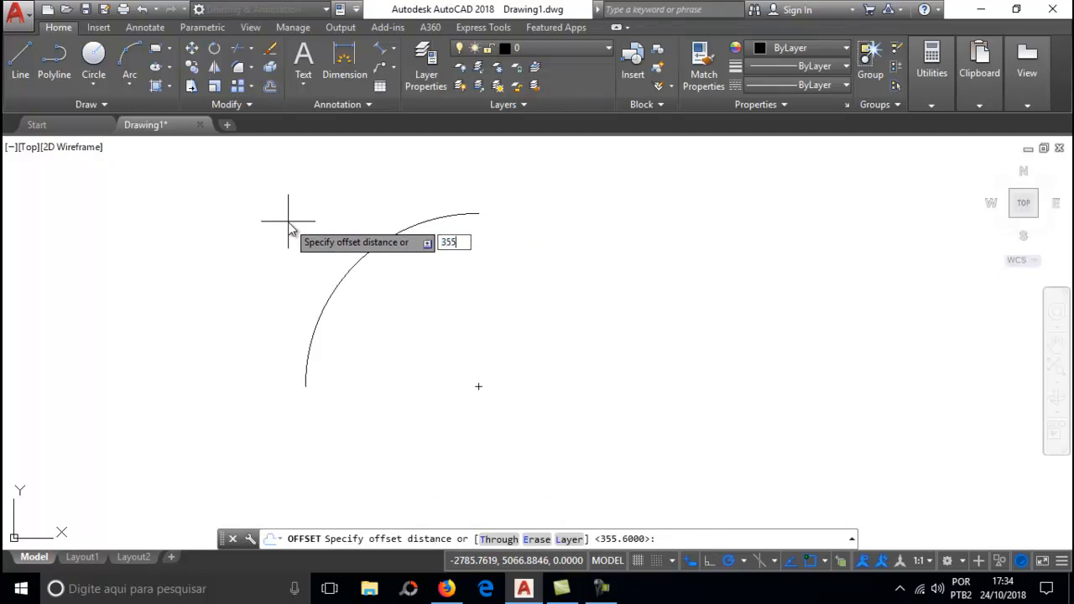
key("Return")
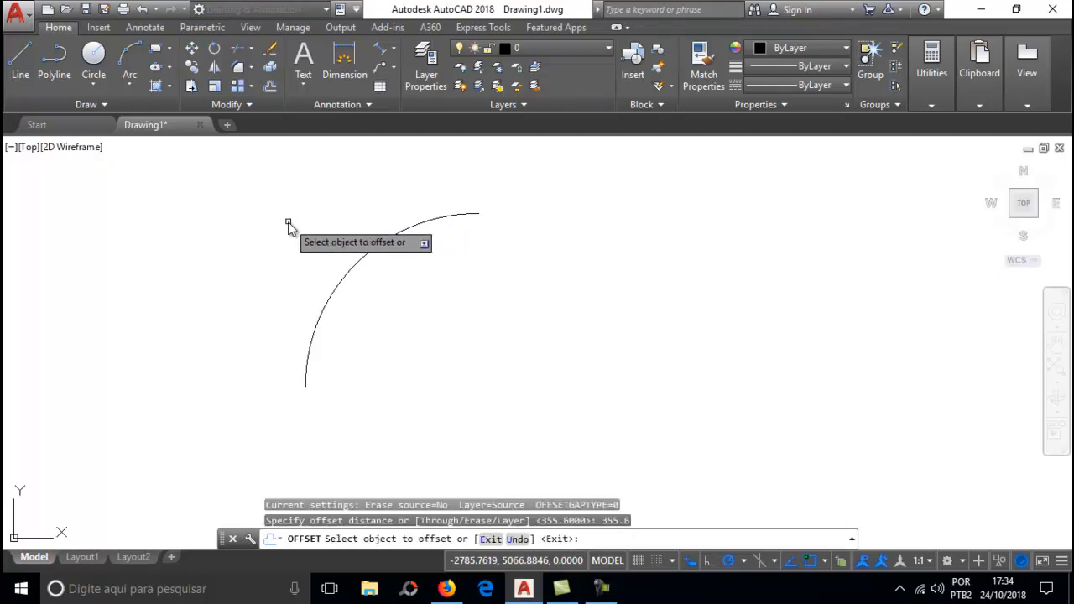
left_click(352, 264)
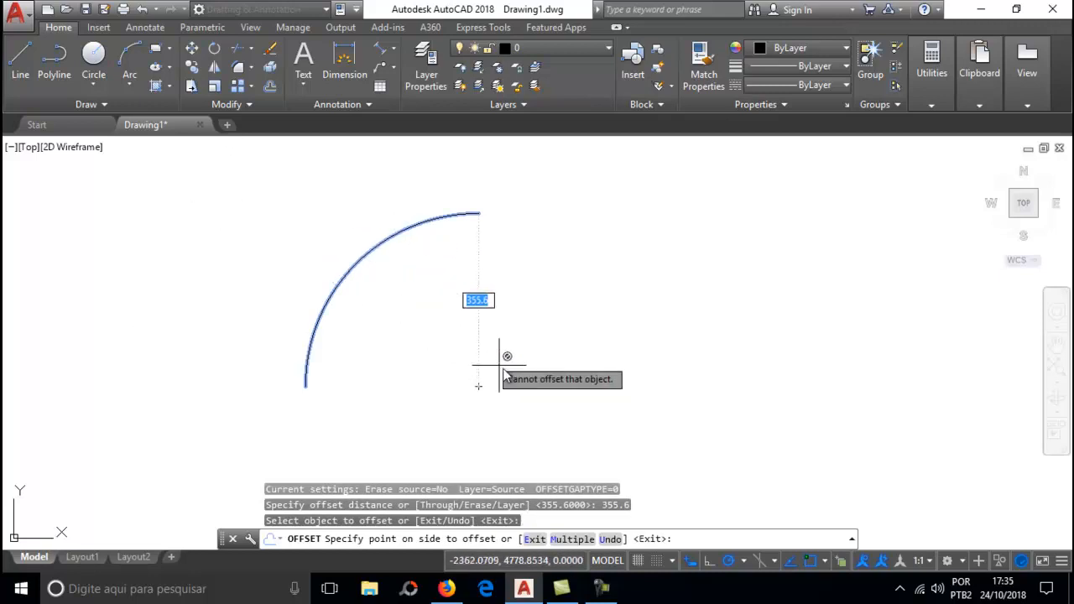
left_click(240, 227)
scroll(523, 247, "down", 3)
scroll(507, 162, "up", 2)
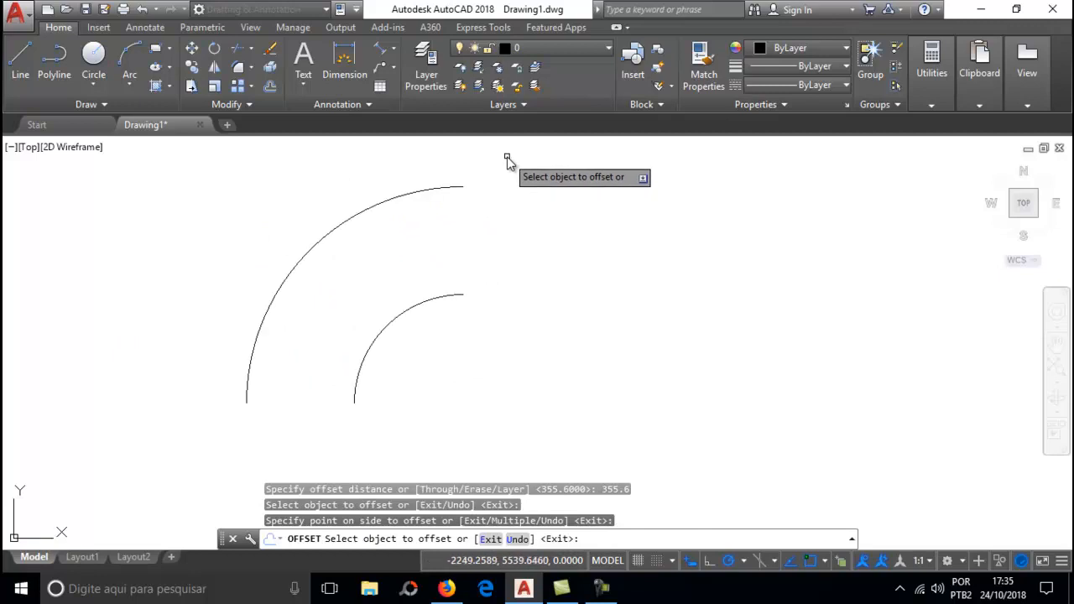
Step: Close both open ends of the concentric arcs with straight lines joining their endpoints
left_click(34, 69)
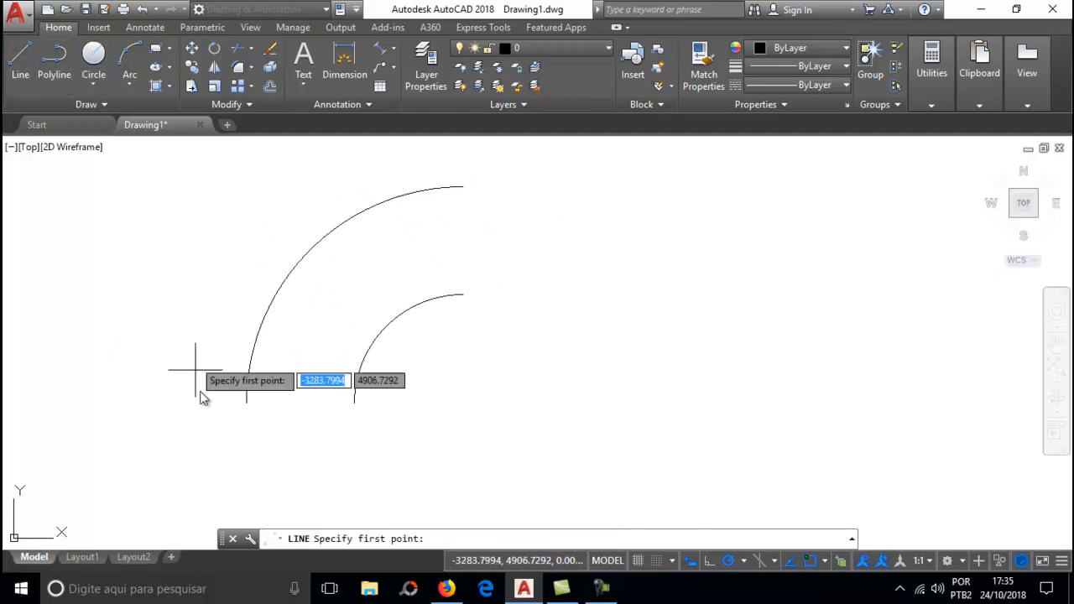
left_click(246, 402)
left_click(354, 403)
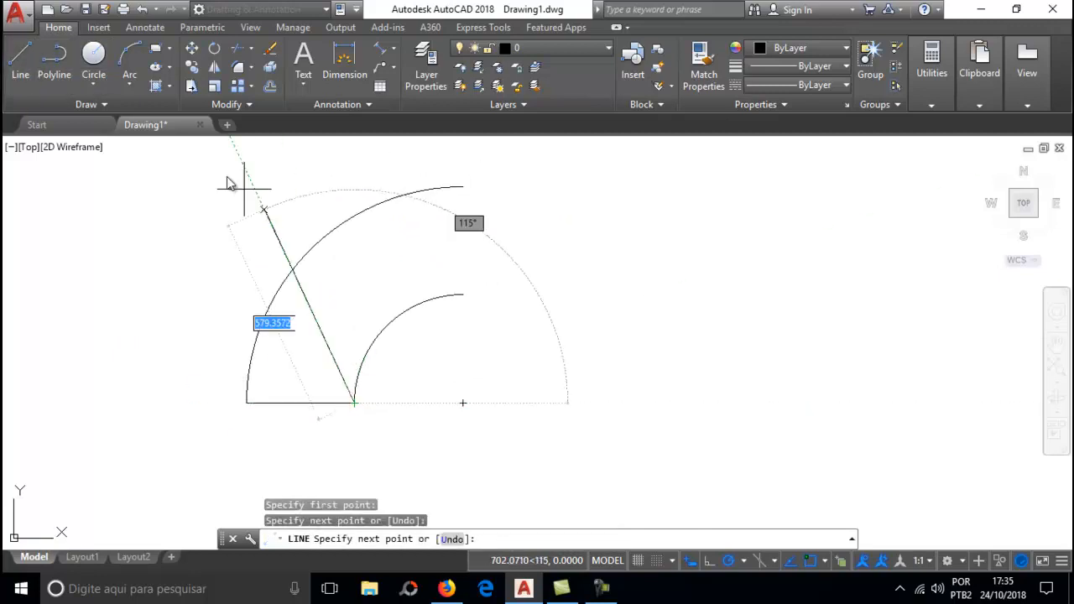
left_click(20, 63)
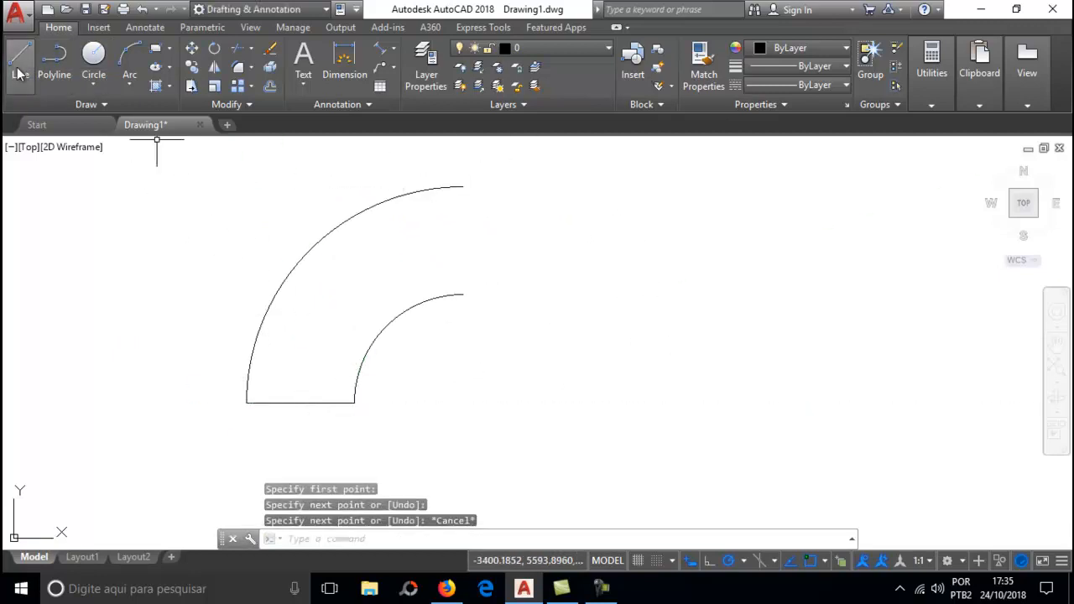
left_click(463, 295)
left_click(463, 186)
key("Escape")
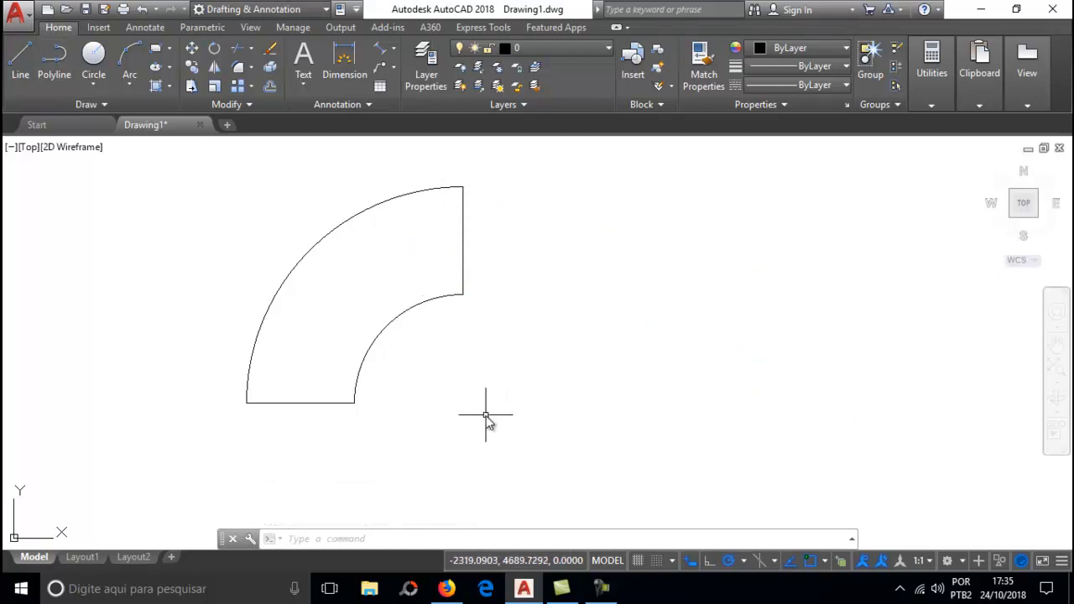
Step: Check the length of the lower straight edge with an aligned dimension placed below it, and delete that dimension
left_click(19, 63)
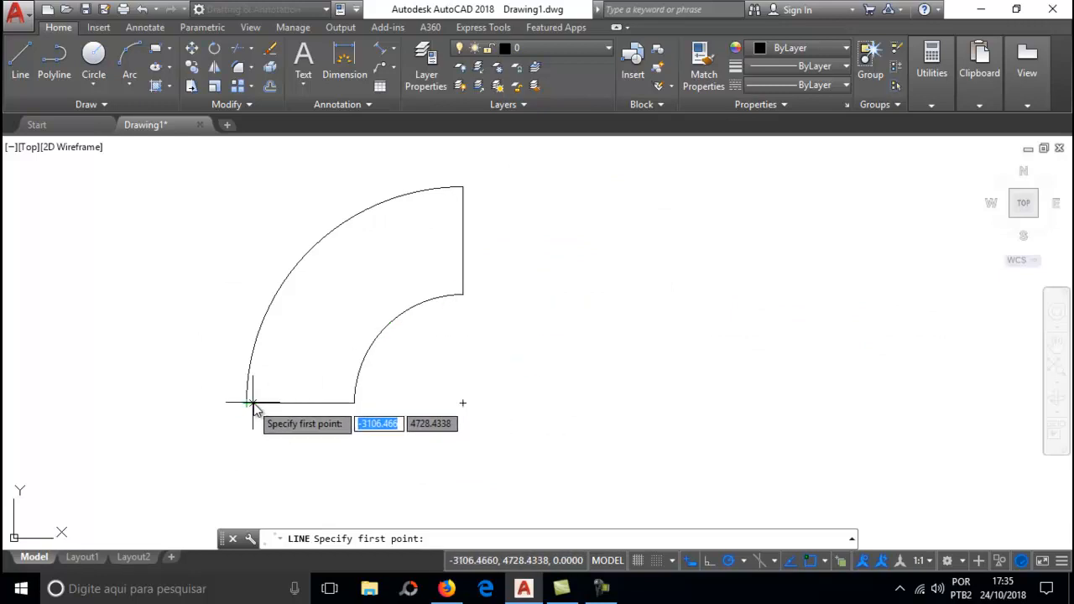
left_click(377, 50)
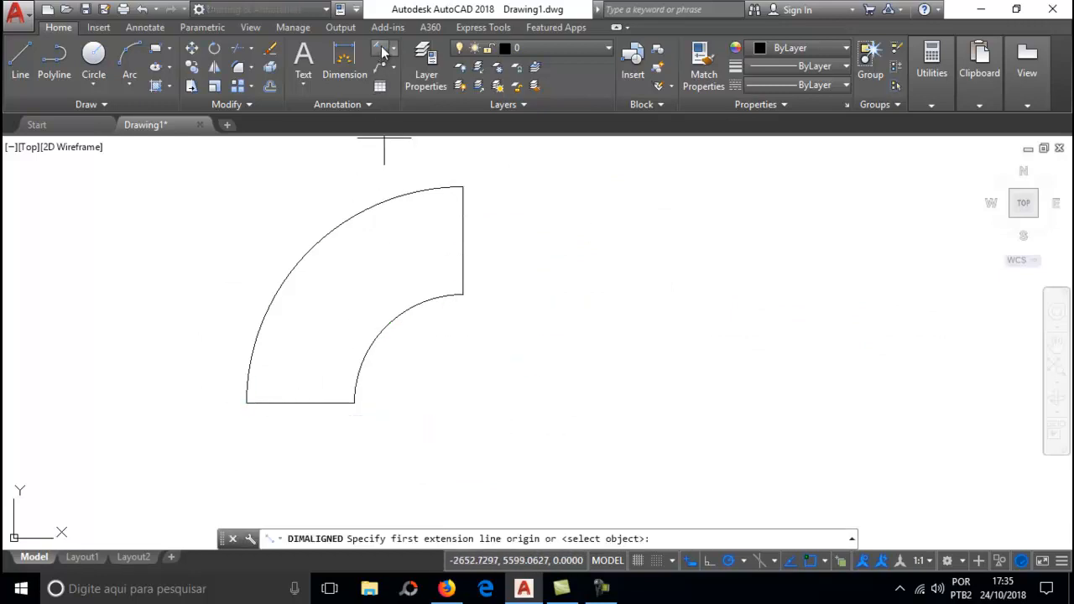
left_click(247, 404)
left_click(354, 404)
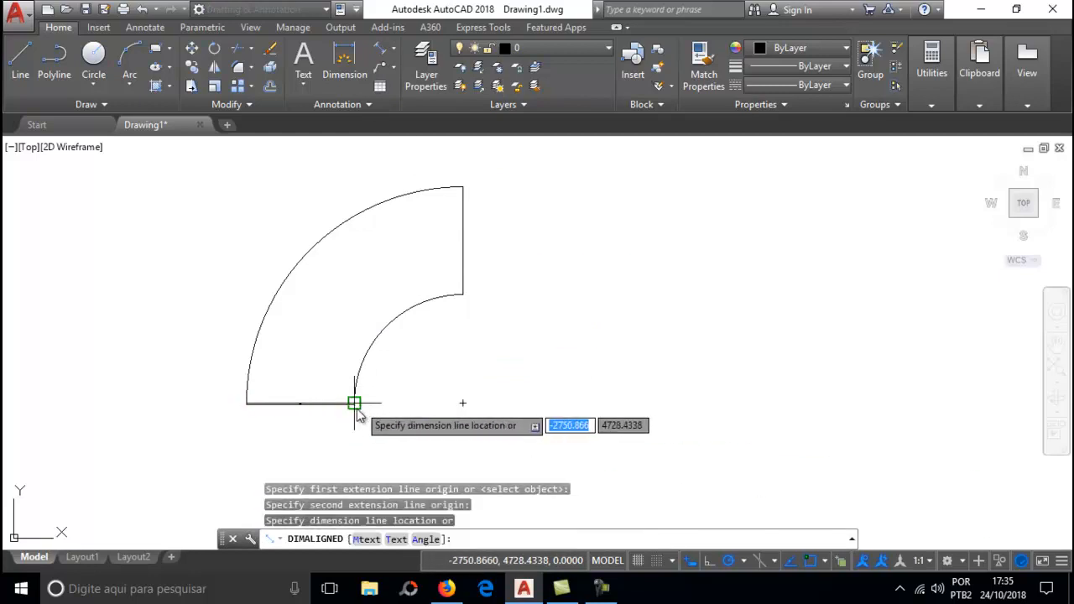
left_click(344, 429)
scroll(328, 431, "up", 10)
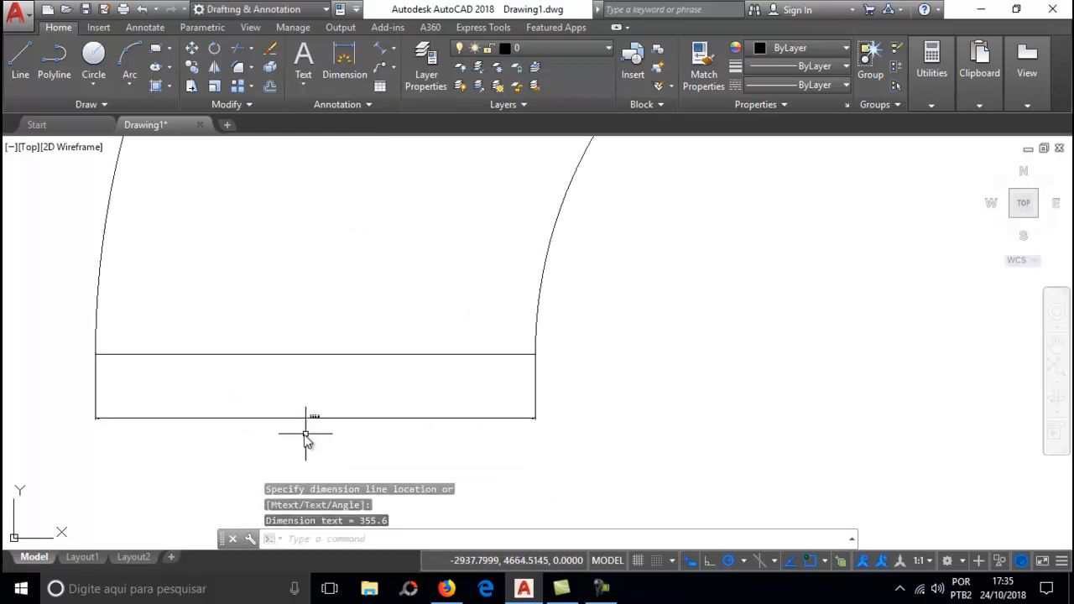
scroll(315, 390, "down", 8)
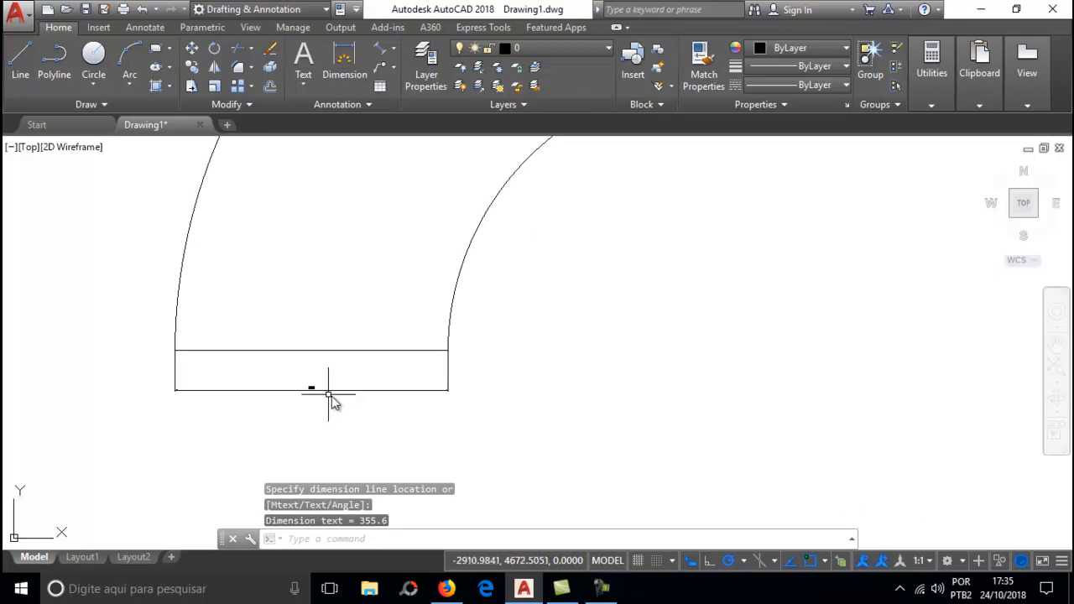
left_click(405, 391)
key("Delete")
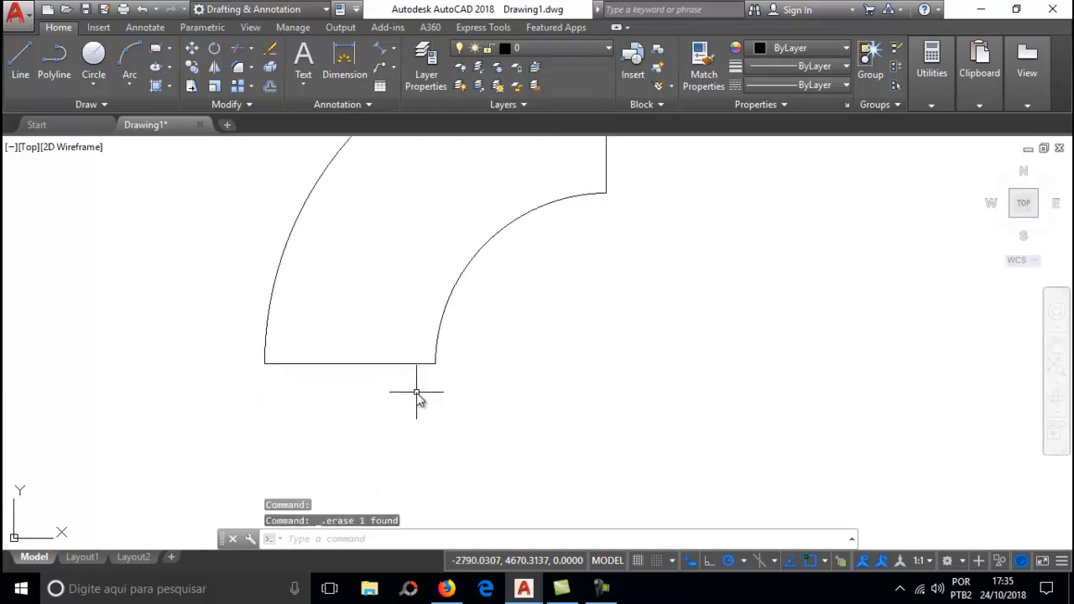
Step: Add an aligned dimension from the midpoint of the inner arc to the arcs' common center
scroll(511, 364, "down", 2)
scroll(528, 329, "up", 2)
scroll(400, 353, "down", 2)
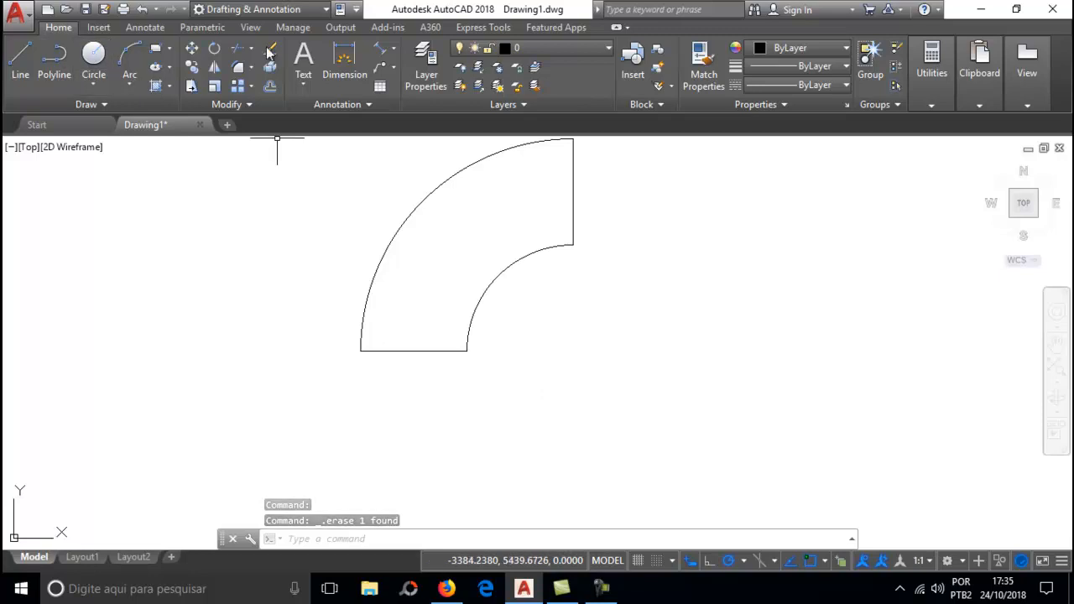
left_click(379, 48)
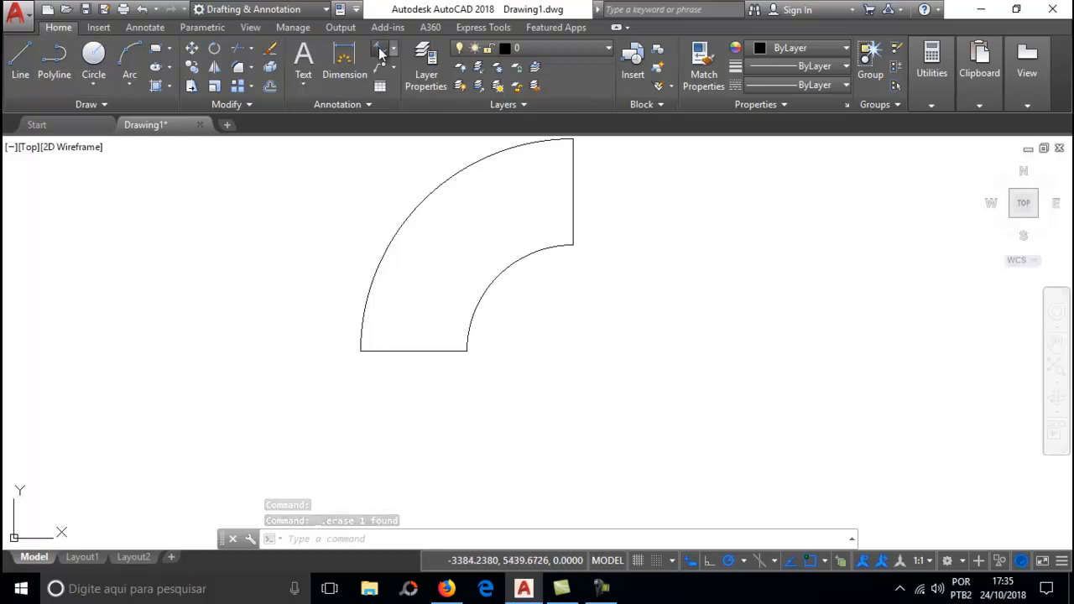
left_click(499, 276)
left_click(574, 351)
left_click(588, 304)
scroll(568, 285, "up", 4)
scroll(537, 283, "up", 2)
scroll(538, 291, "down", 4)
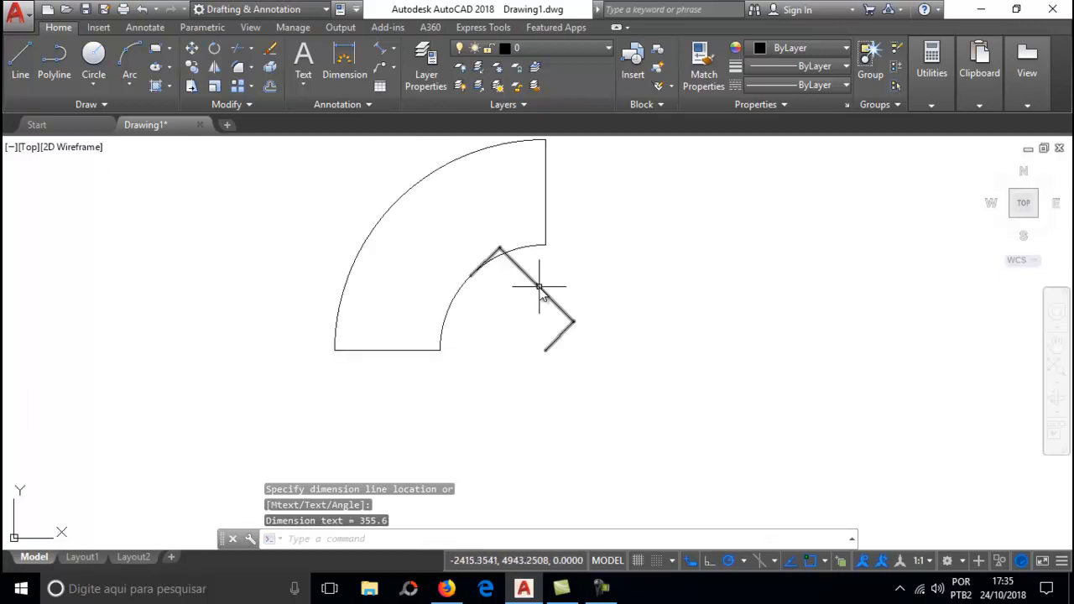
Step: Delete the aligned dimension between the inner arc's midpoint and the arcs' center
left_click(542, 291)
key("Delete")
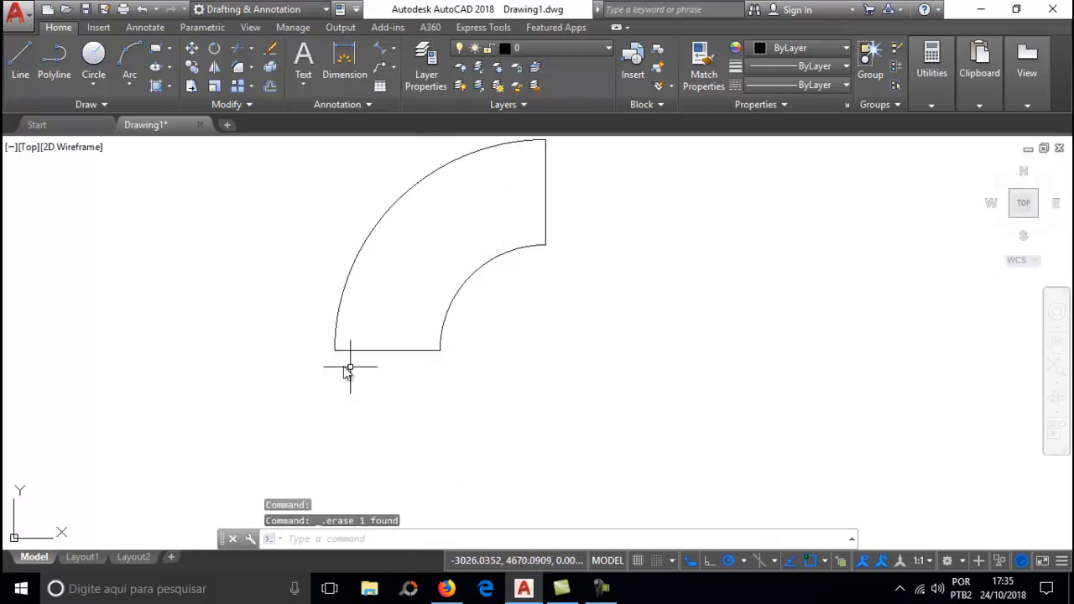
scroll(480, 220, "down", 3)
scroll(492, 196, "up", 3)
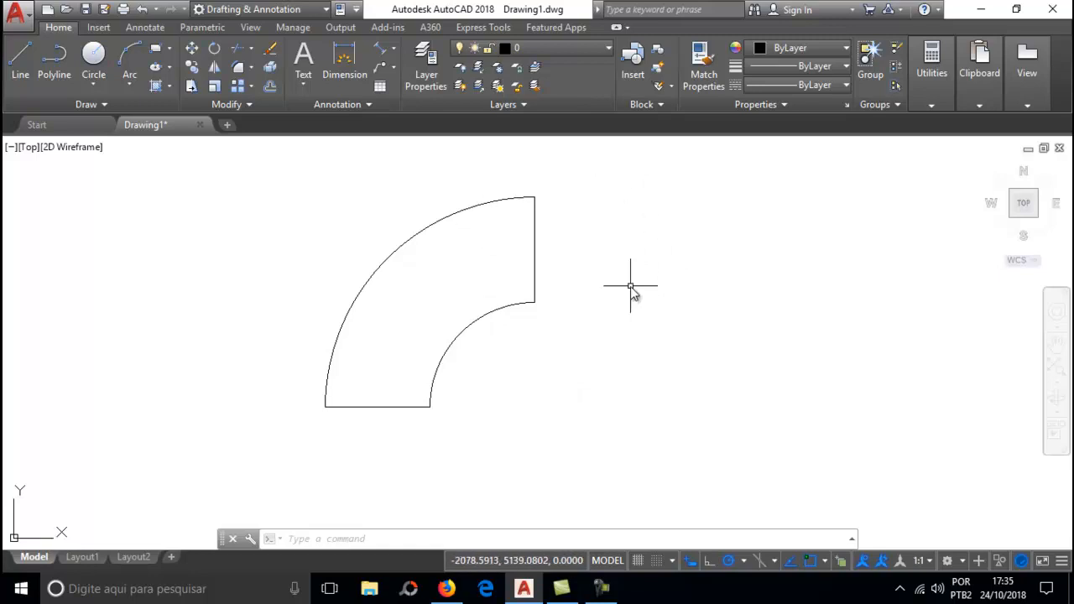
Step: Draw a horizontal line 177.8 long in the empty space to the right of the elbow
mouse_move(586, 288)
middle_mouse_down()
mouse_move(386, 307)
mouse_move(365, 287)
middle_mouse_up()
left_click(23, 64)
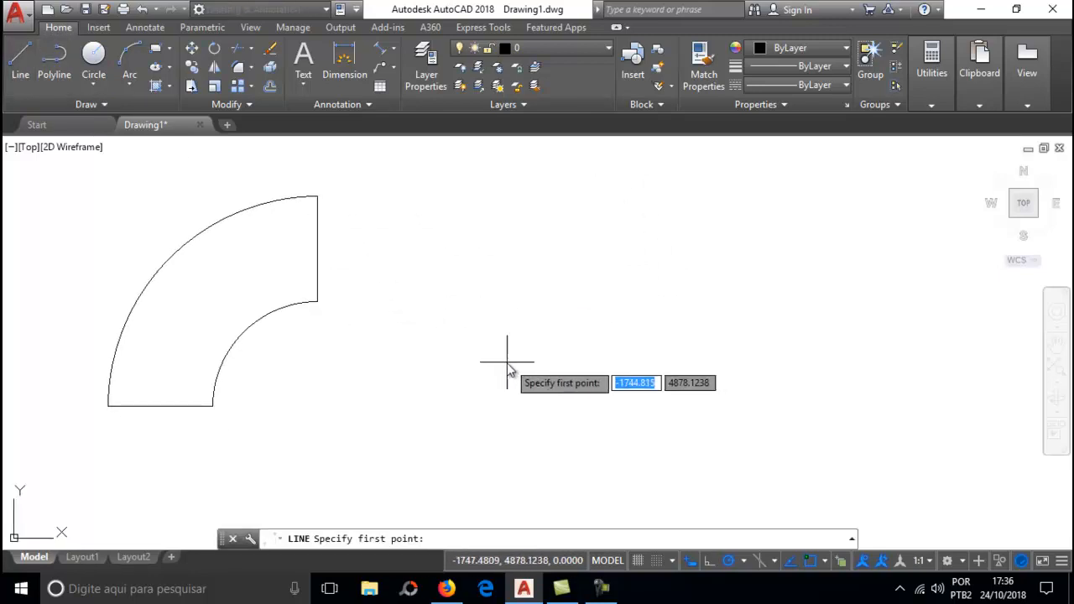
left_click(480, 349)
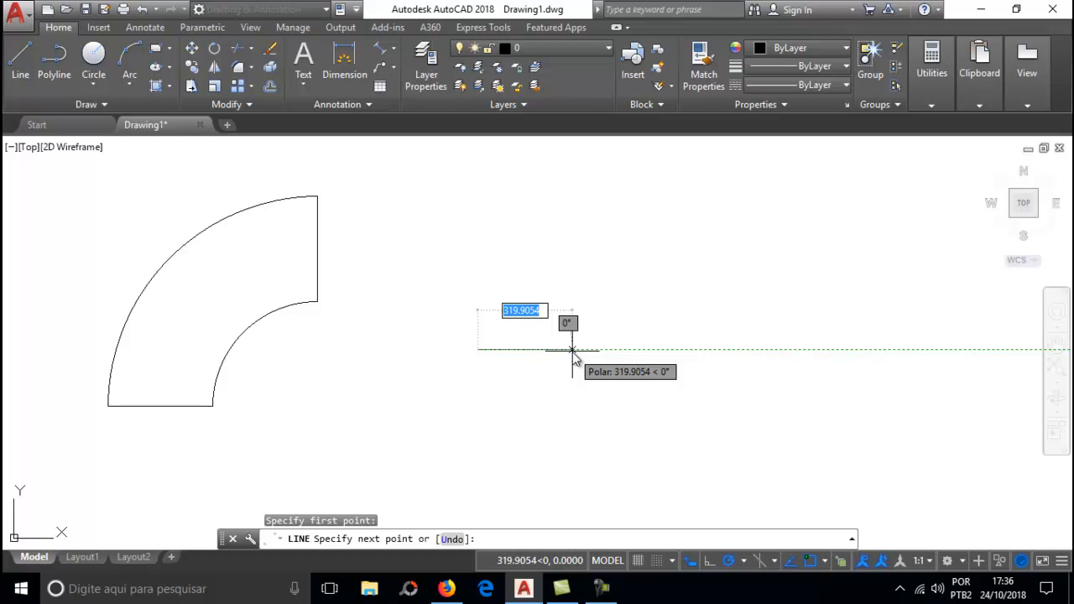
type("177")
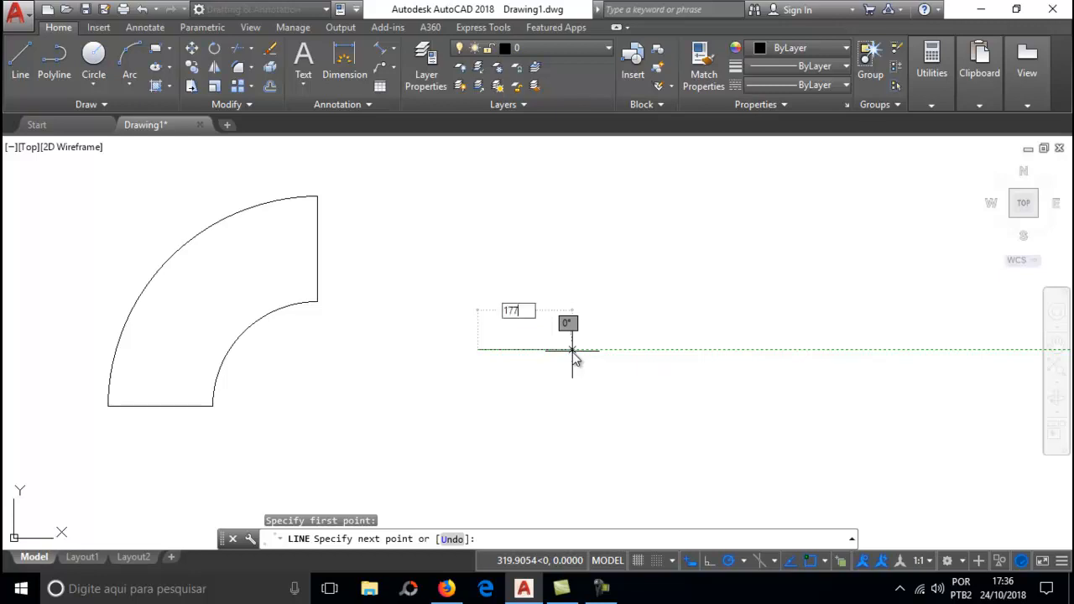
type(".8")
key("Return")
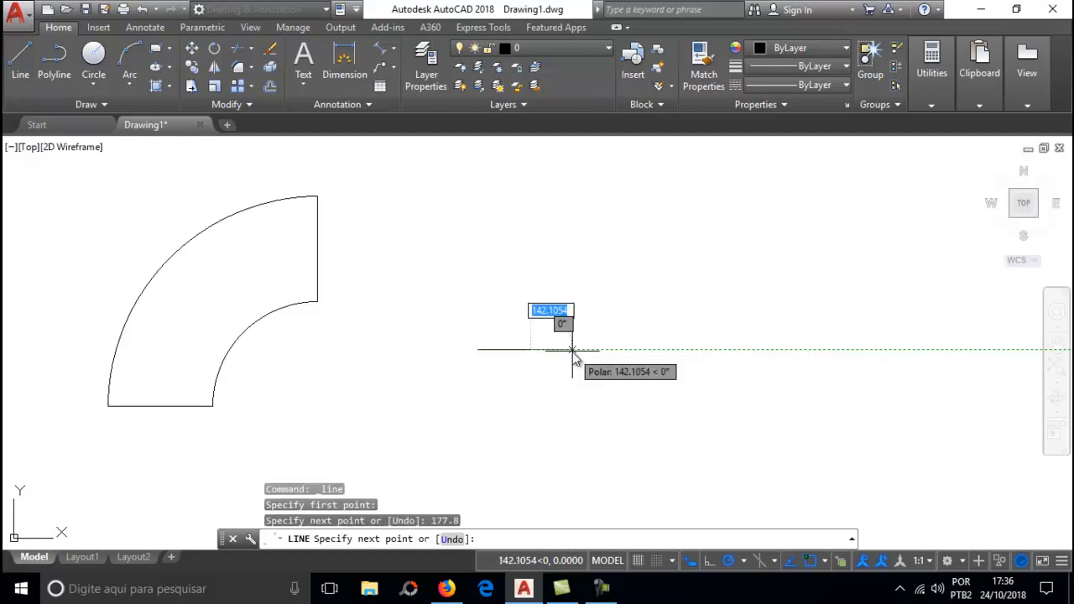
key("Escape")
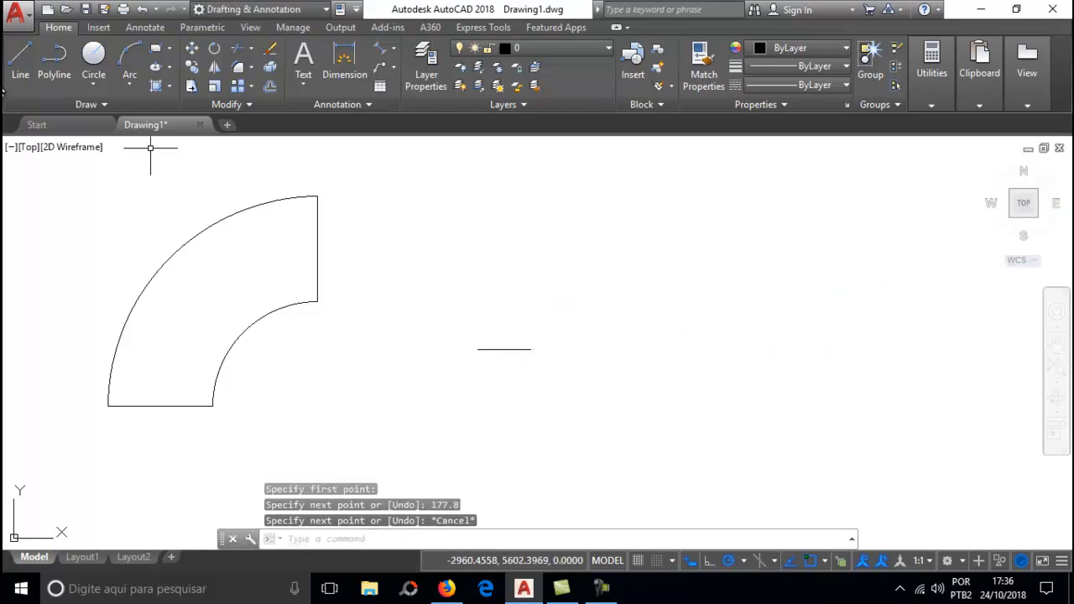
Step: Draw a circle centered on the line's right endpoint with its radius reaching the line's left endpoint
left_click(94, 81)
left_click(141, 114)
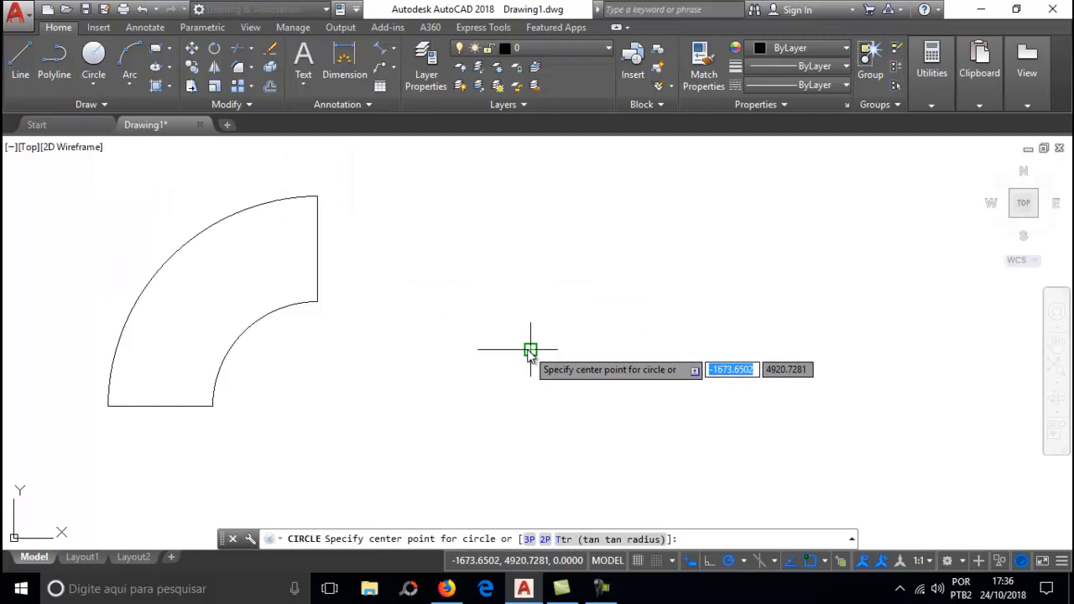
left_click(531, 350)
left_click(480, 350)
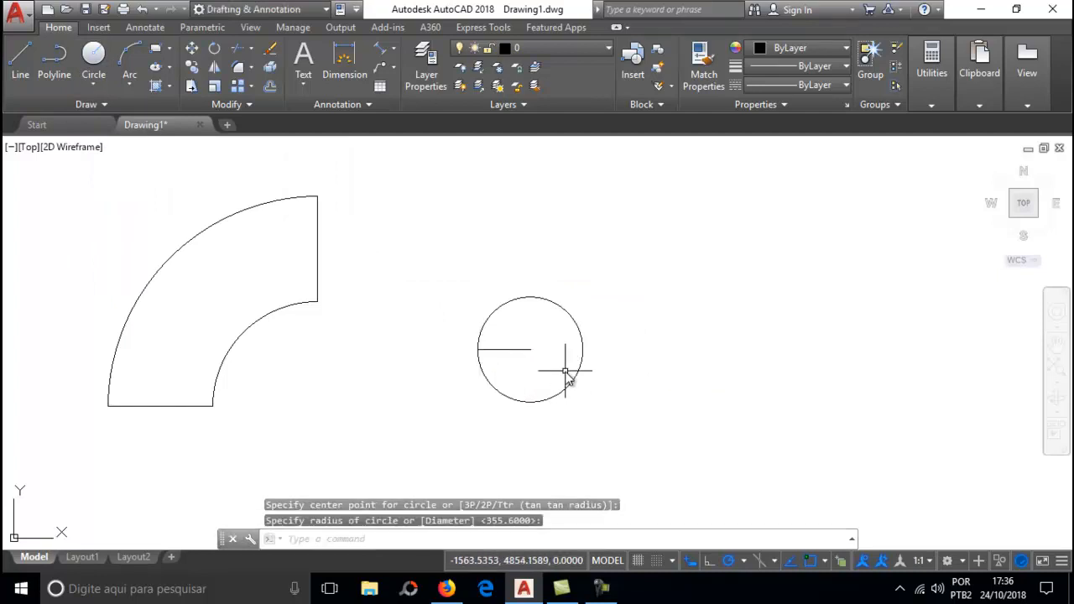
Step: Draw a vertical line from the circle's center up to its top quadrant
left_click(22, 59)
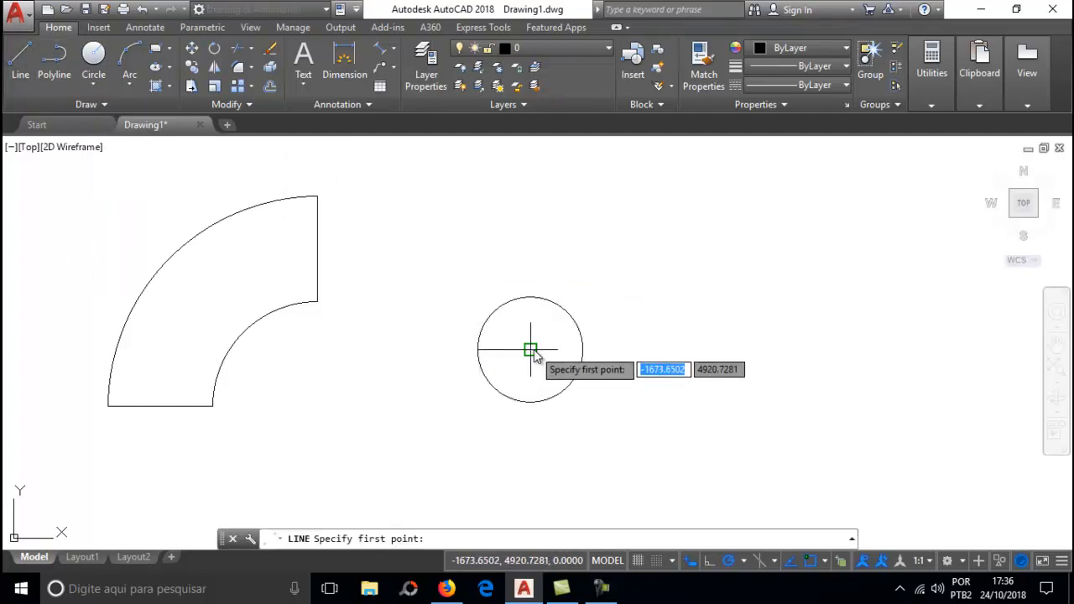
left_click(537, 357)
left_click(530, 298)
key("Escape")
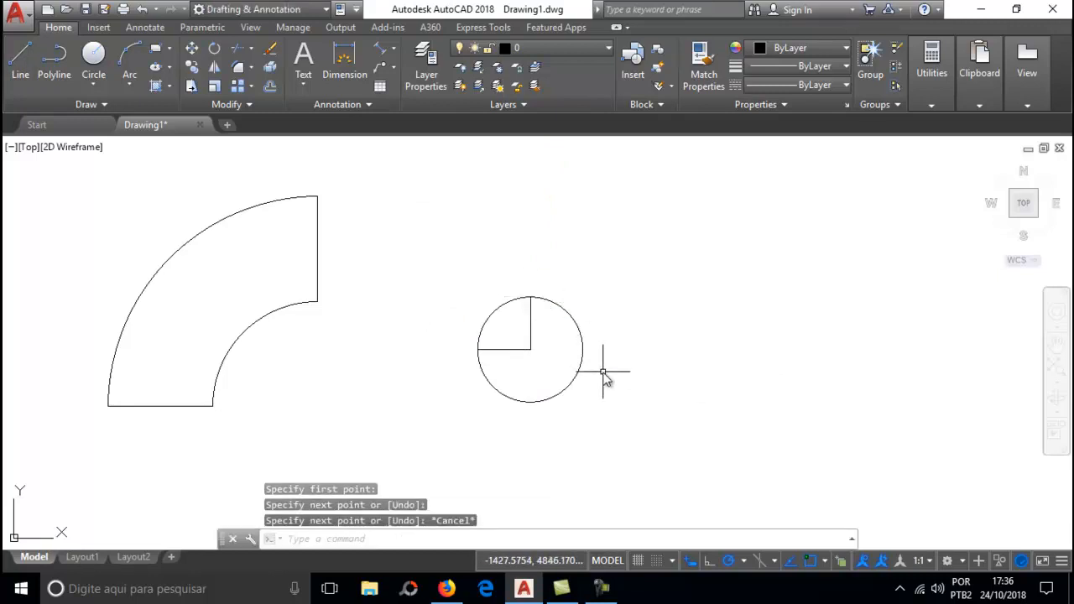
Step: Trim the circle to its upper-left quarter using the two radius lines as cutting edges, and delete both lines
left_click(540, 377)
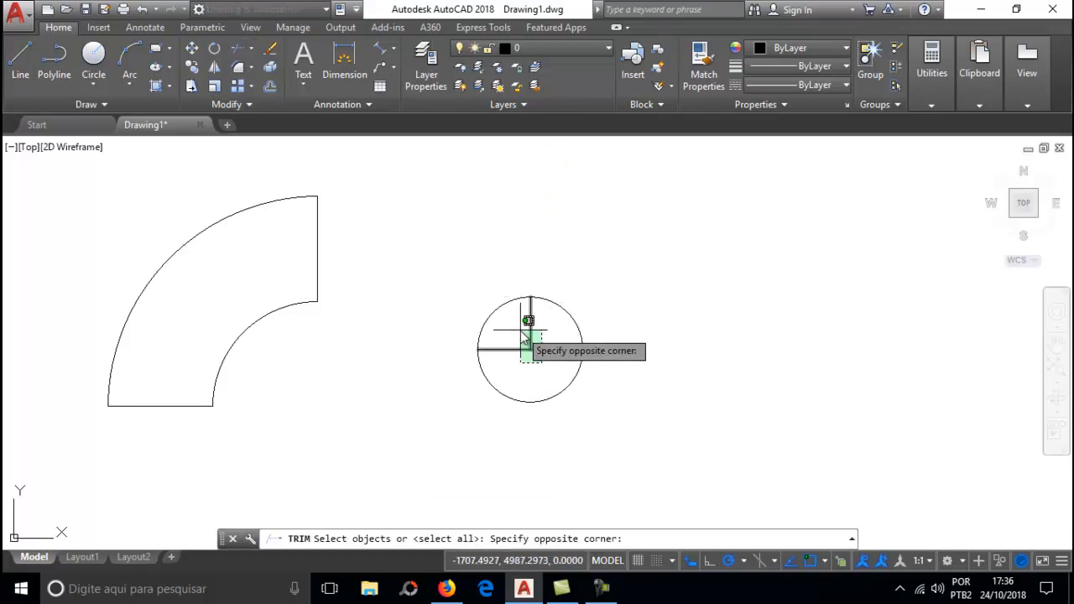
left_click(525, 329)
key("Return")
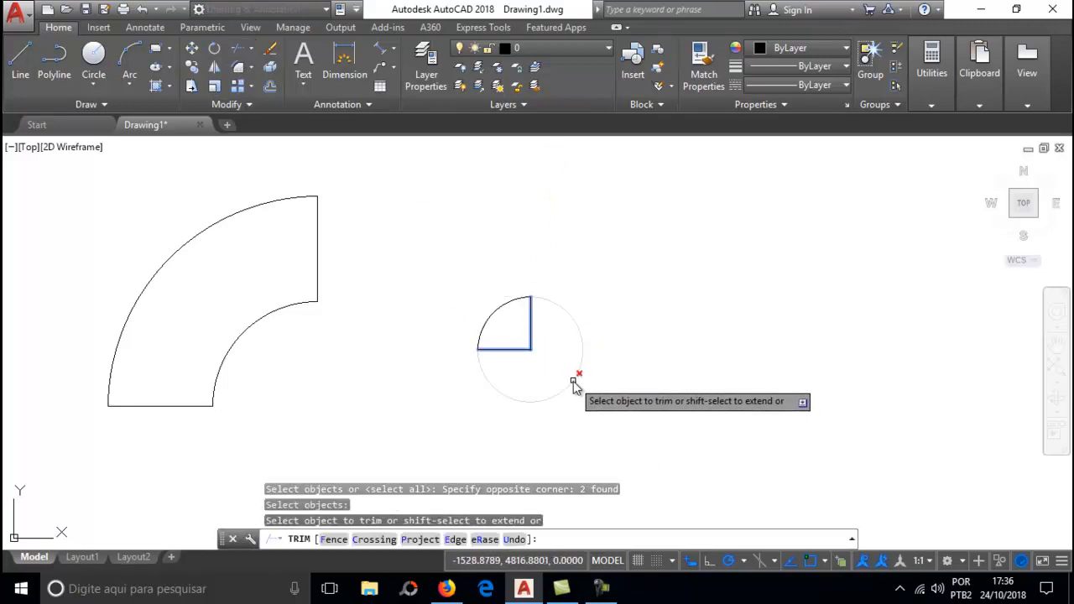
left_click(577, 380)
key("Escape")
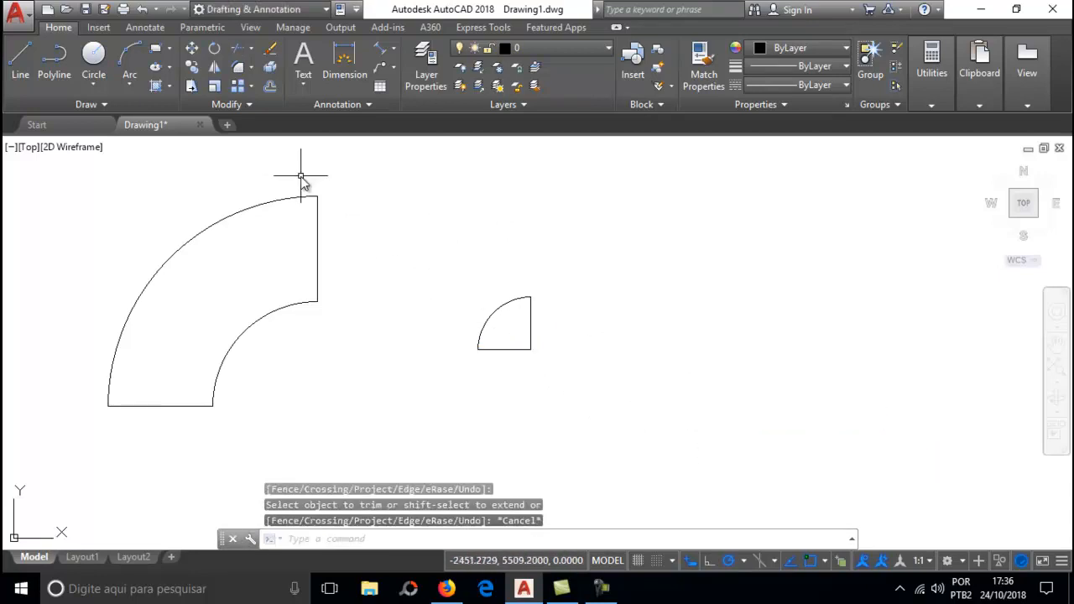
left_click(576, 360)
left_click(523, 320)
key("Delete")
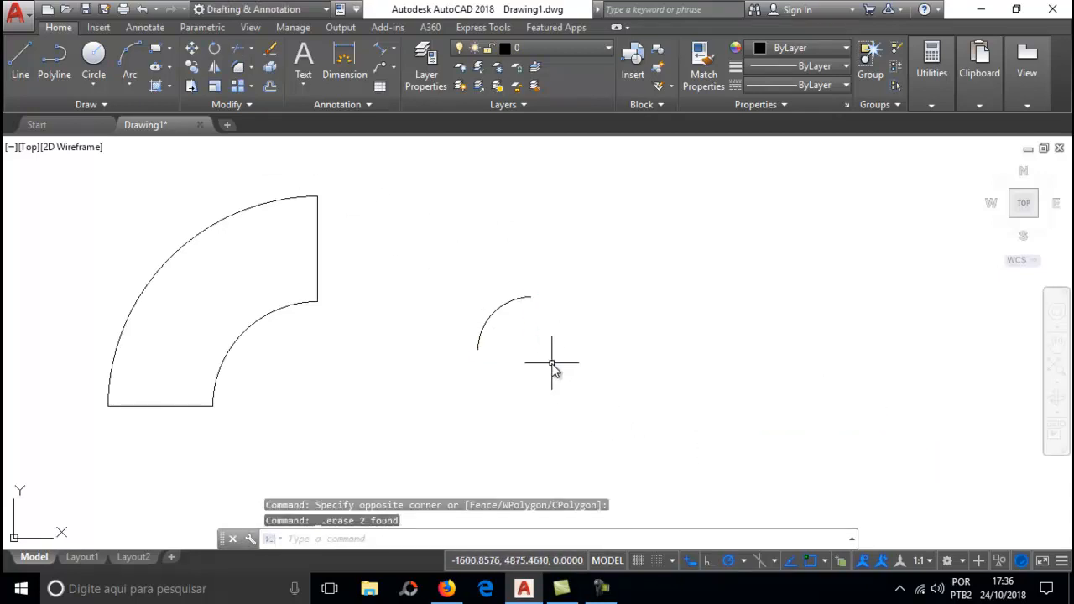
Step: Offset the new small quarter arc outward by 355.6
left_click(273, 86)
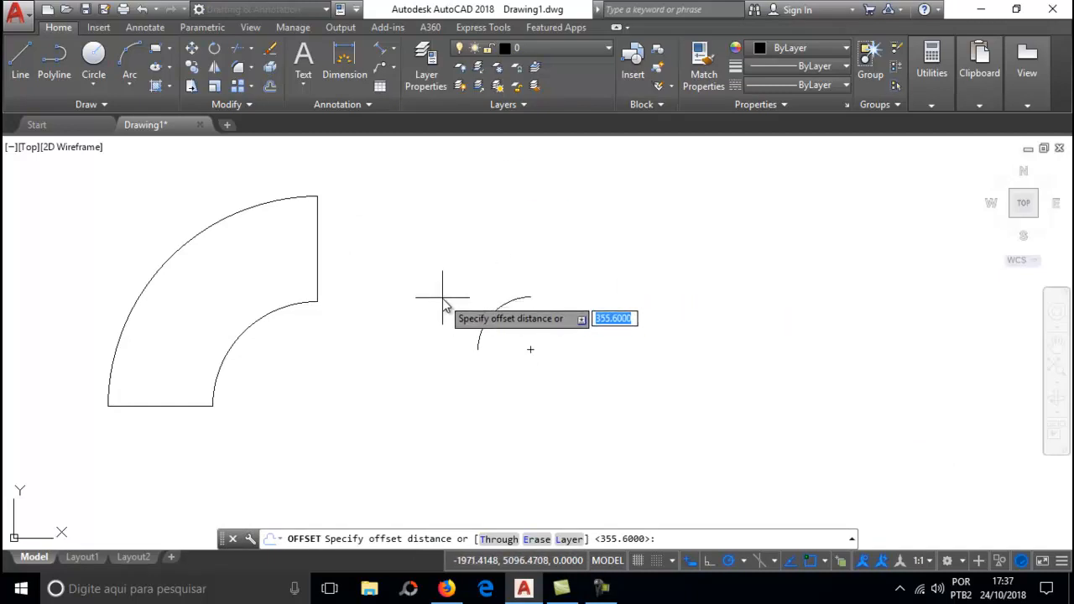
key("Return")
left_click(492, 311)
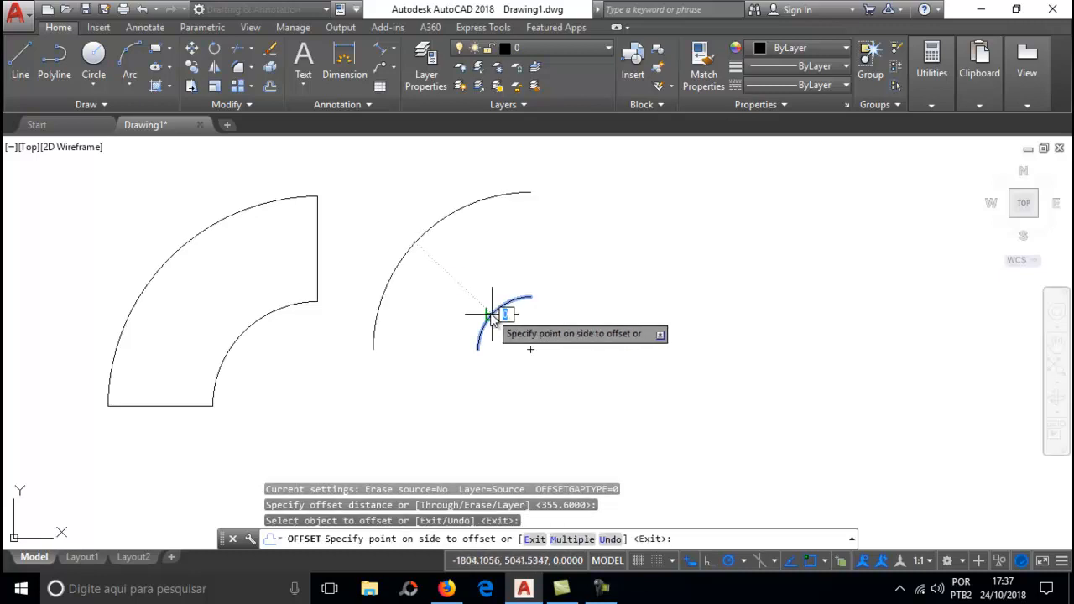
left_click(422, 254)
Step: Close both open ends of the second elbow with straight lines joining the endpoints of its inner and outer arcs
left_click(21, 63)
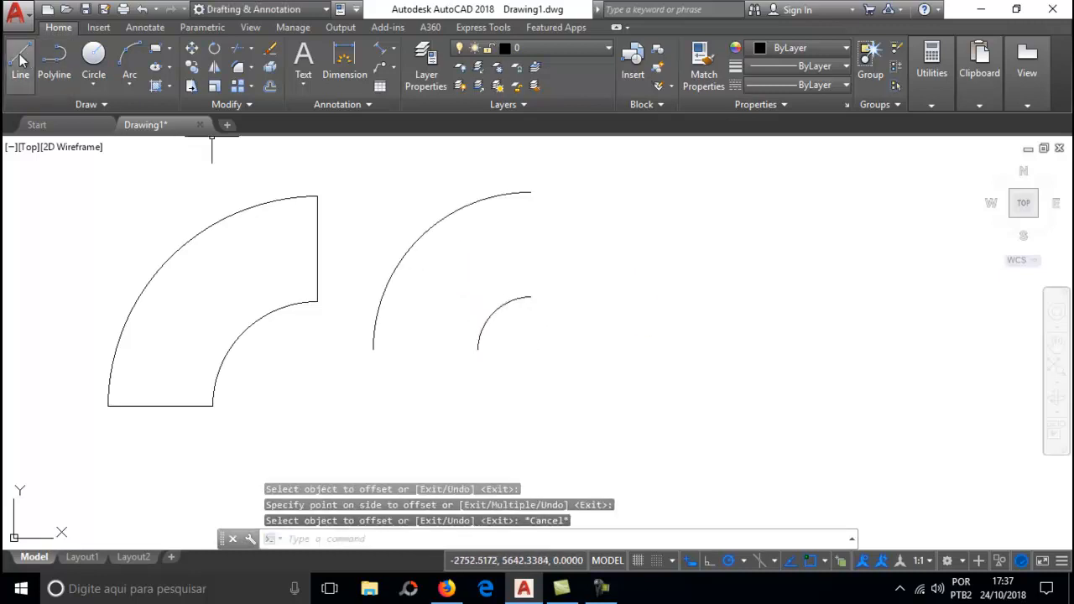
left_click(530, 192)
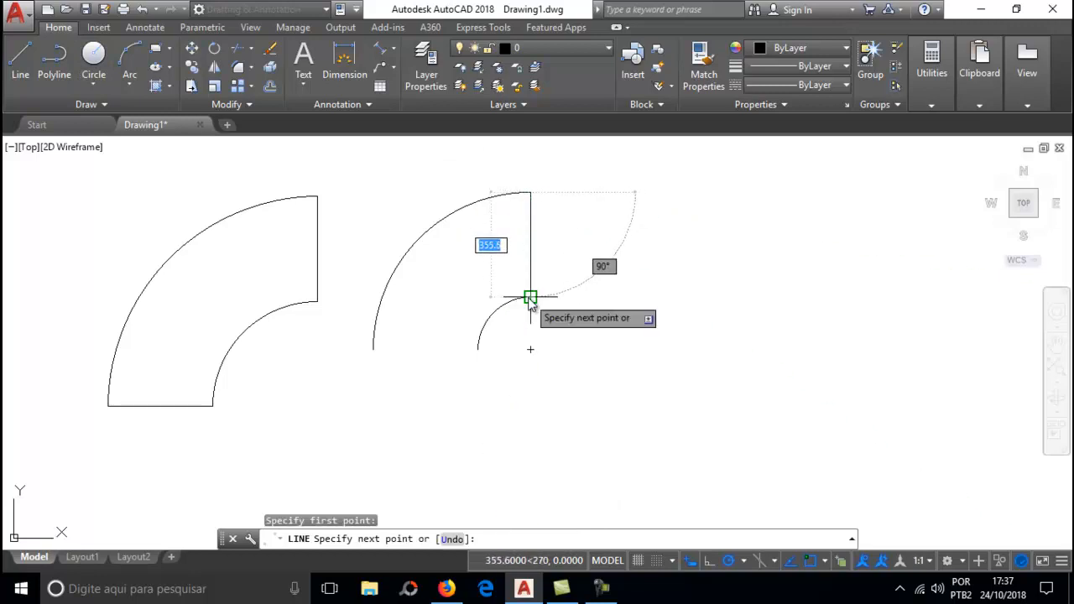
left_click(531, 298)
key("Escape")
left_click(20, 63)
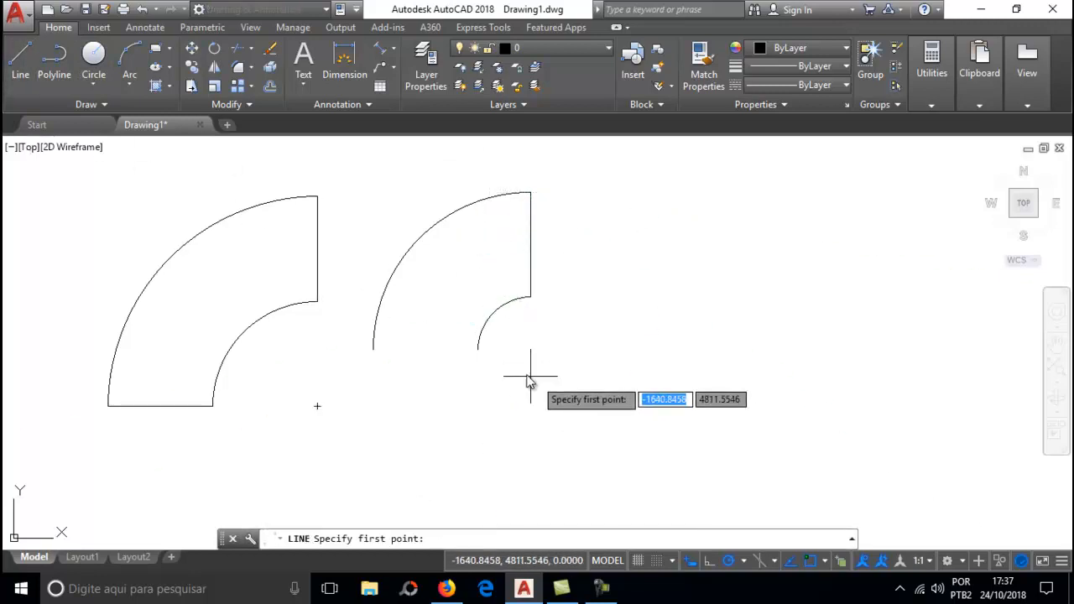
left_click(478, 349)
left_click(387, 350)
key("Escape")
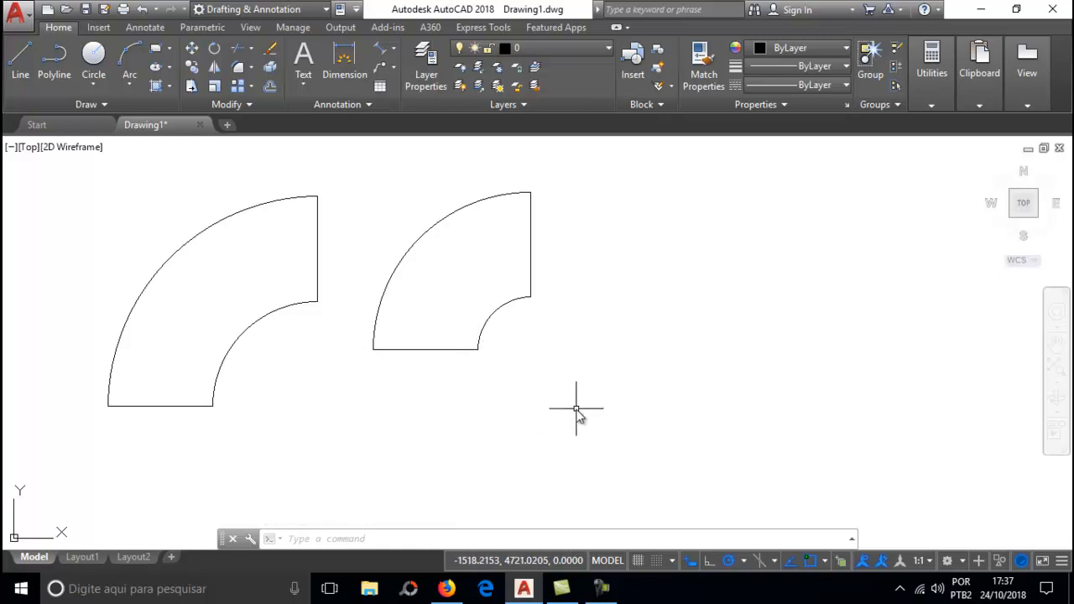
scroll(529, 218, "down", 4)
scroll(504, 191, "up", 4)
scroll(497, 186, "down", 2)
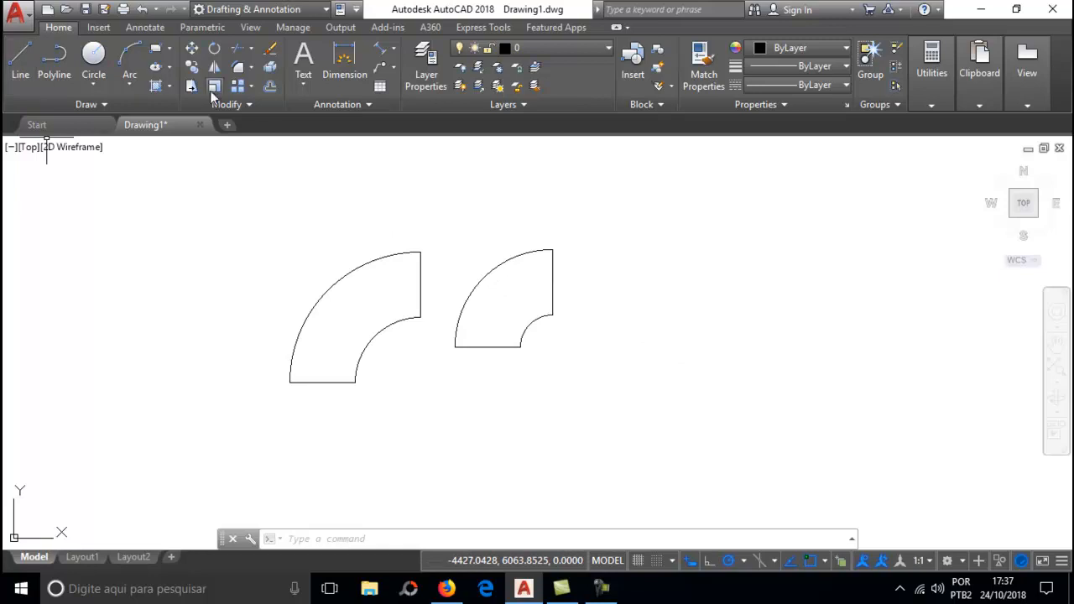
scroll(429, 306, "down", 3)
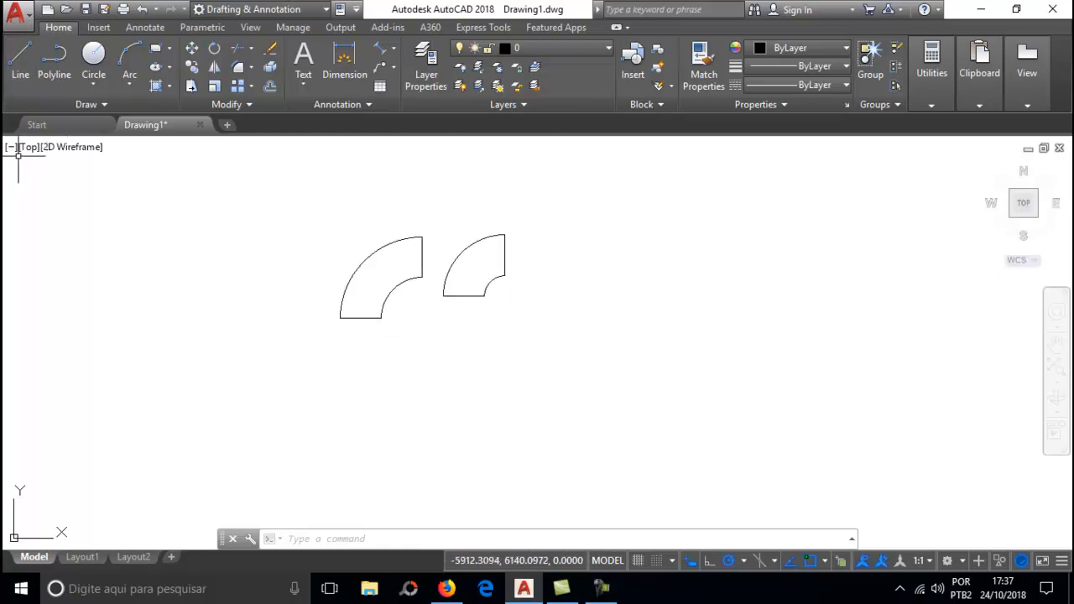
left_click(24, 60)
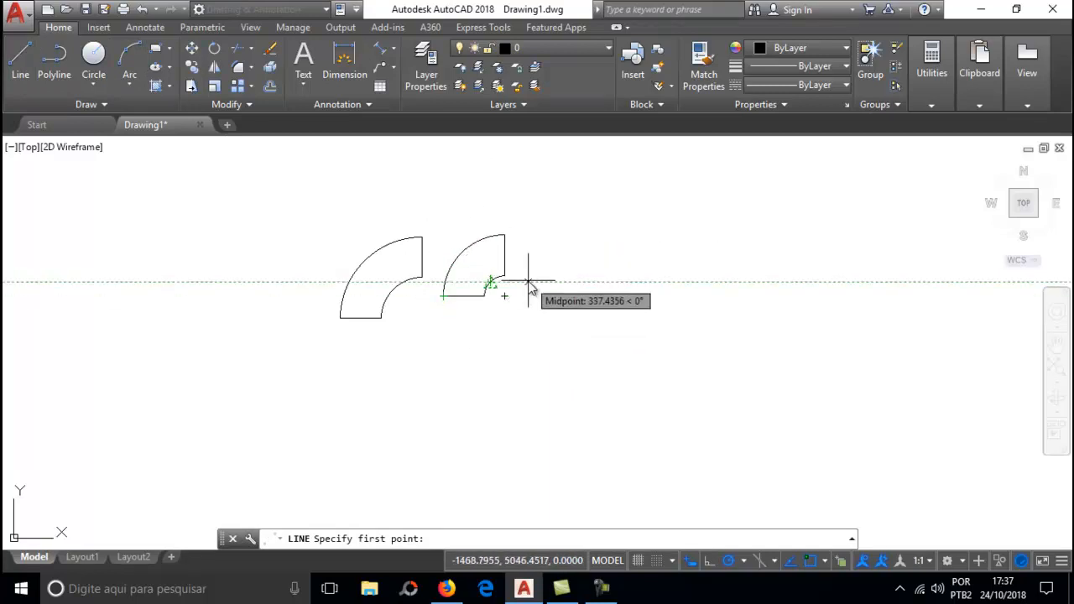
key("Escape")
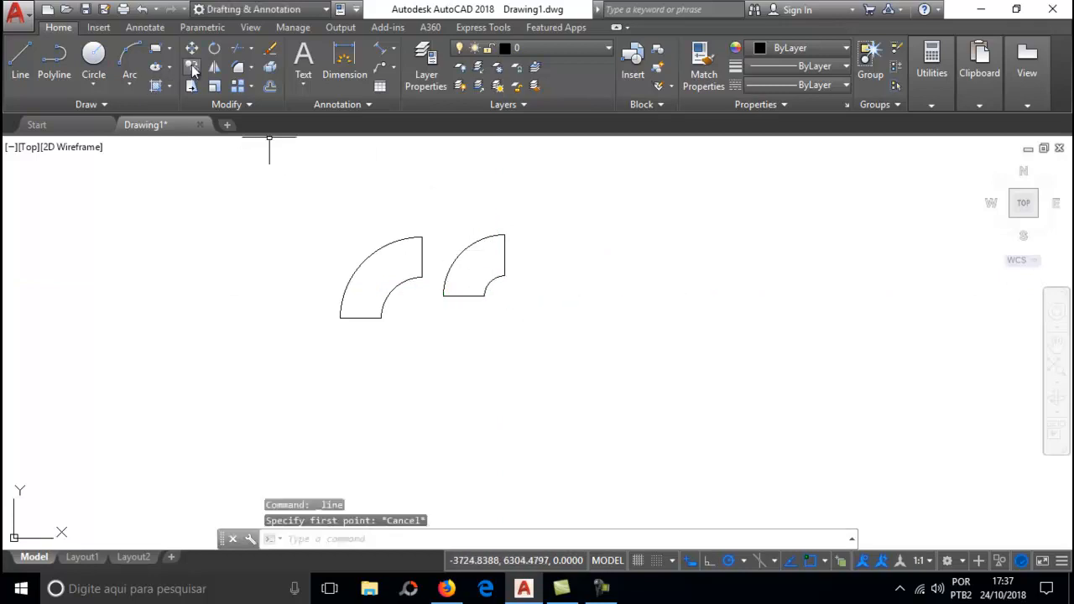
Step: Copy the smaller elbow by its upper-right corner to the right, about 1240 away at 5 degrees
left_click(193, 69)
left_click(531, 316)
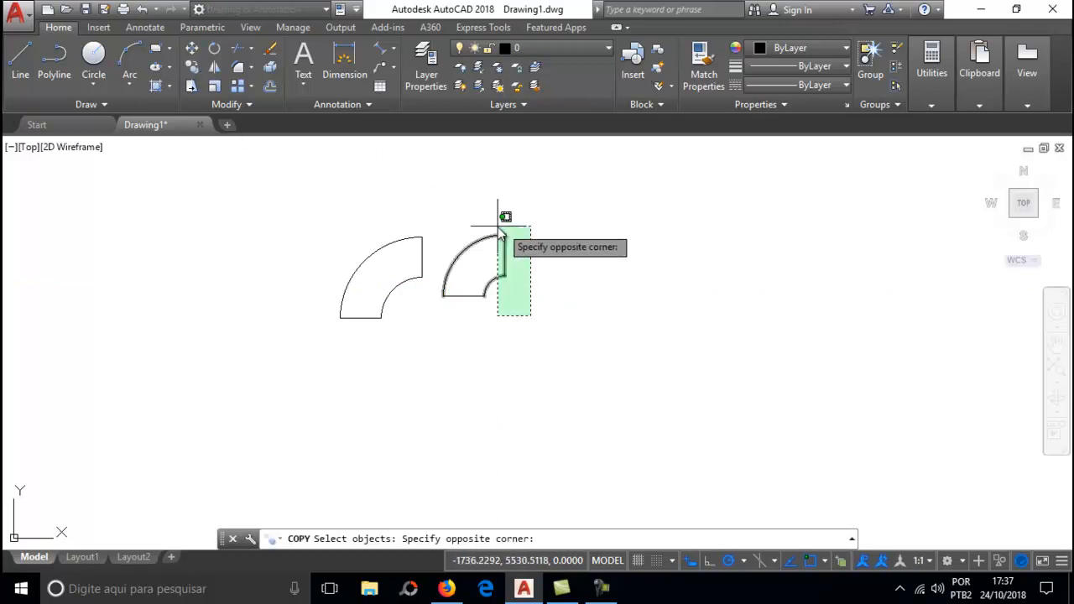
left_click(457, 229)
key("Return")
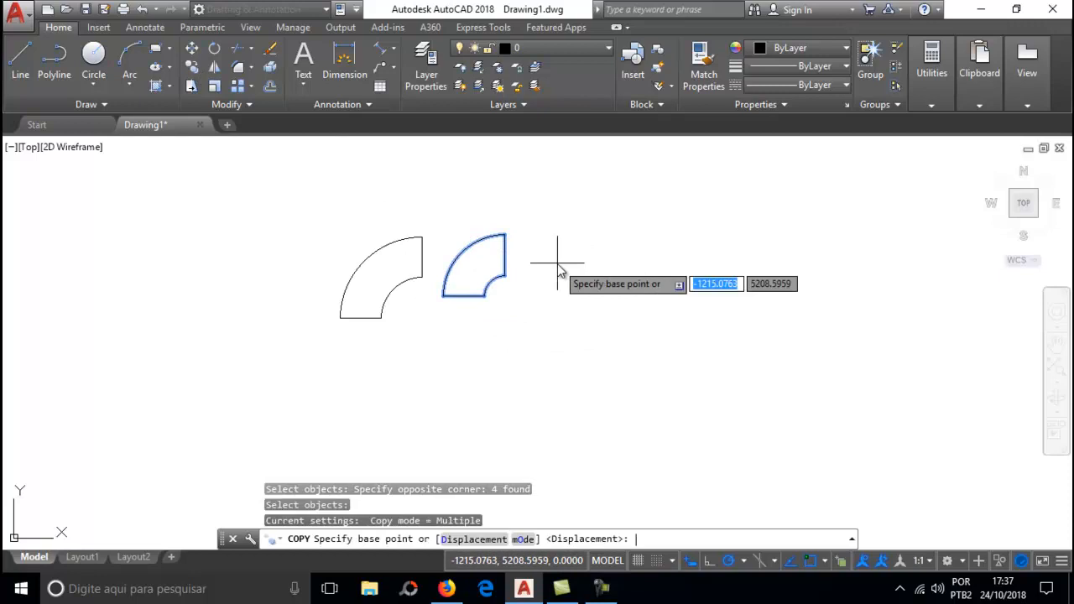
left_click(505, 235)
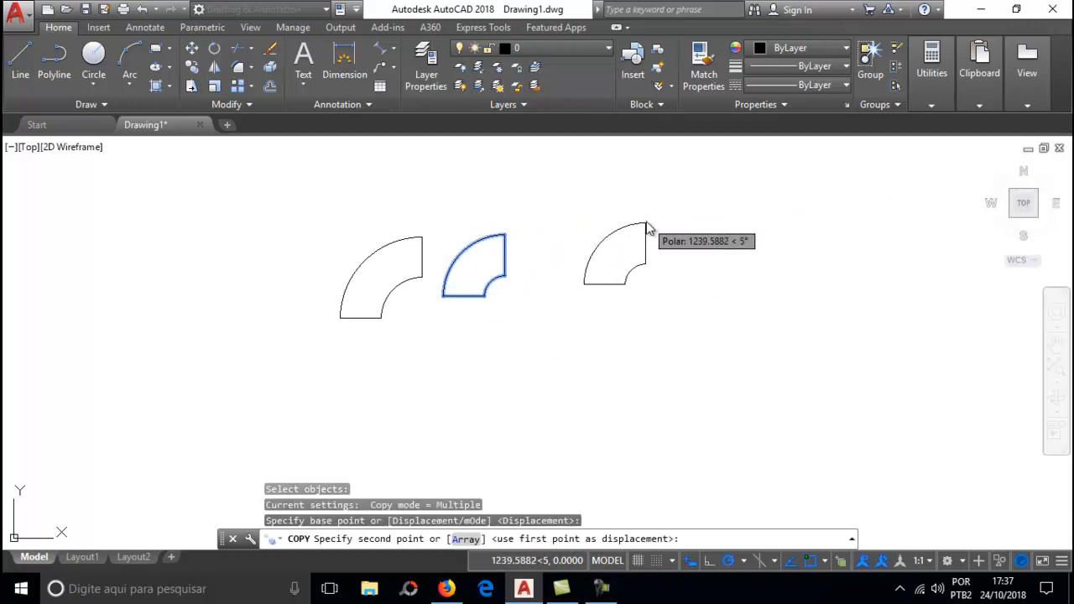
left_click(646, 223)
key("Escape")
Step: Draw a diagonal line across the copied elbow from the midpoint of its inner arc to the midpoint of its outer arc
left_click(21, 68)
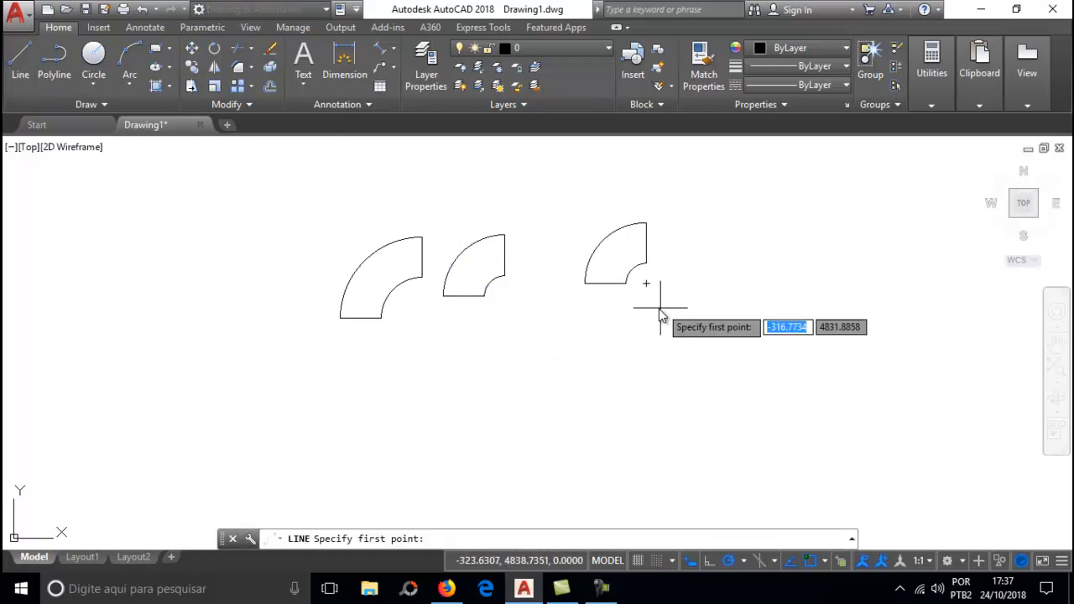
left_click(634, 269)
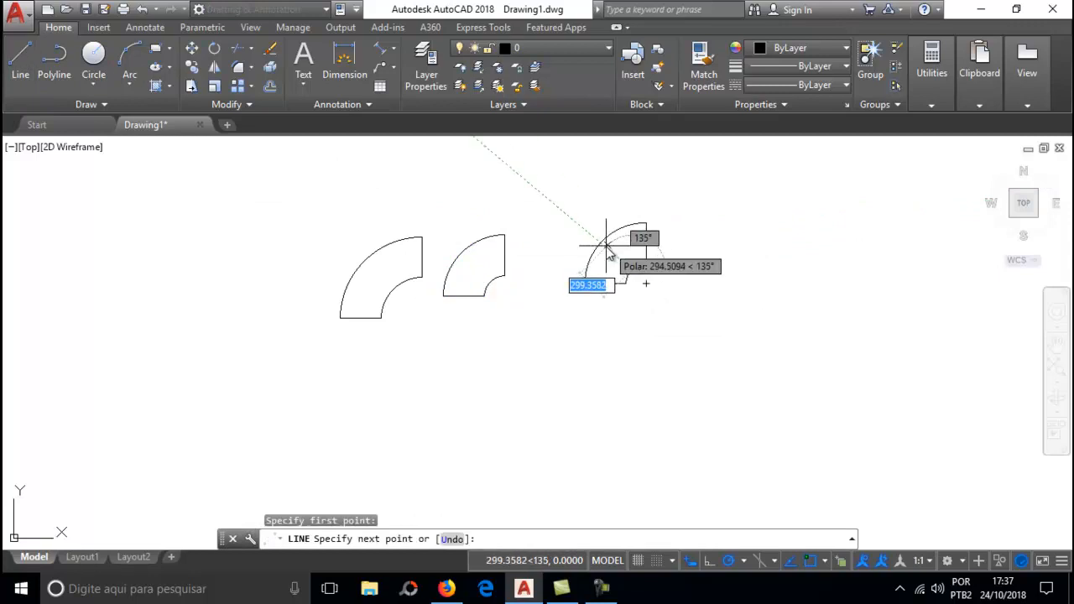
scroll(599, 252, "up", 4)
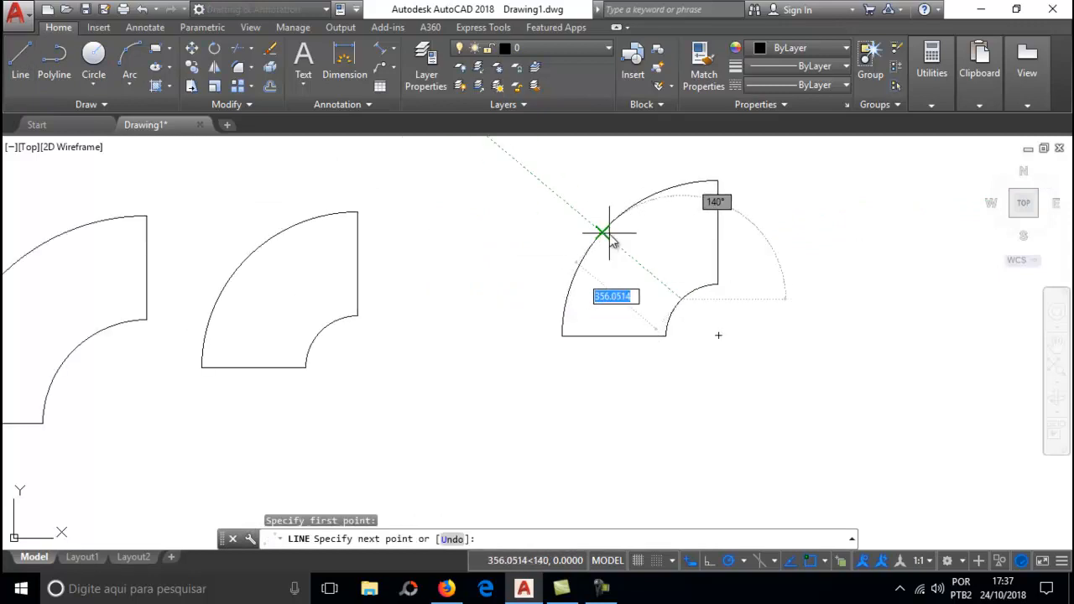
scroll(603, 231, "up", 3)
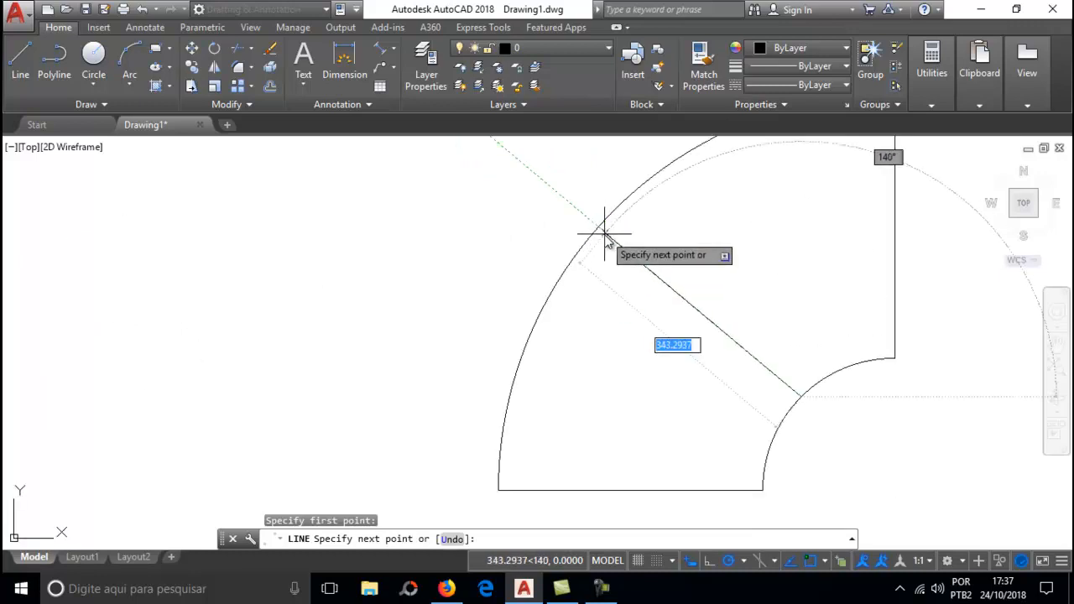
left_click(614, 214)
scroll(677, 256, "down", 6)
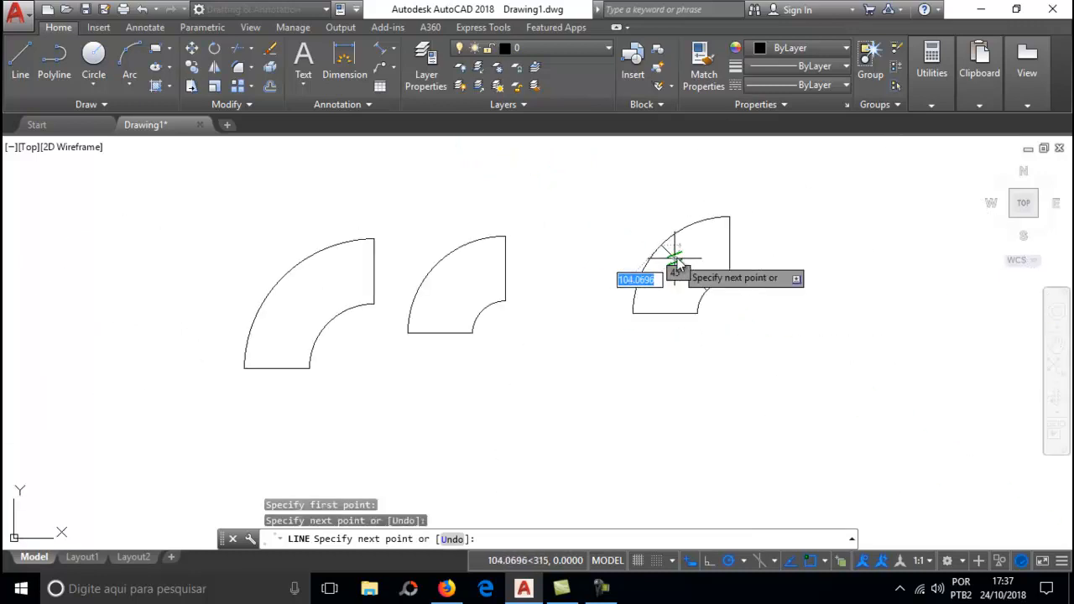
key("Escape")
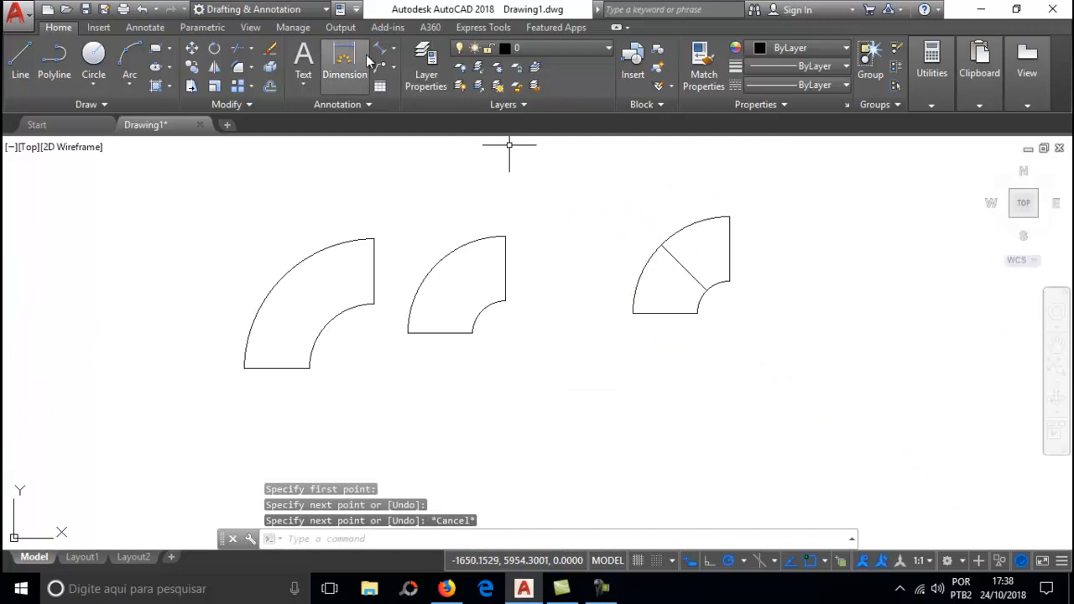
Step: Trim both arcs of the copied elbow on the upper-right side of the diagonal and delete the leftover vertical end line
left_click(238, 48)
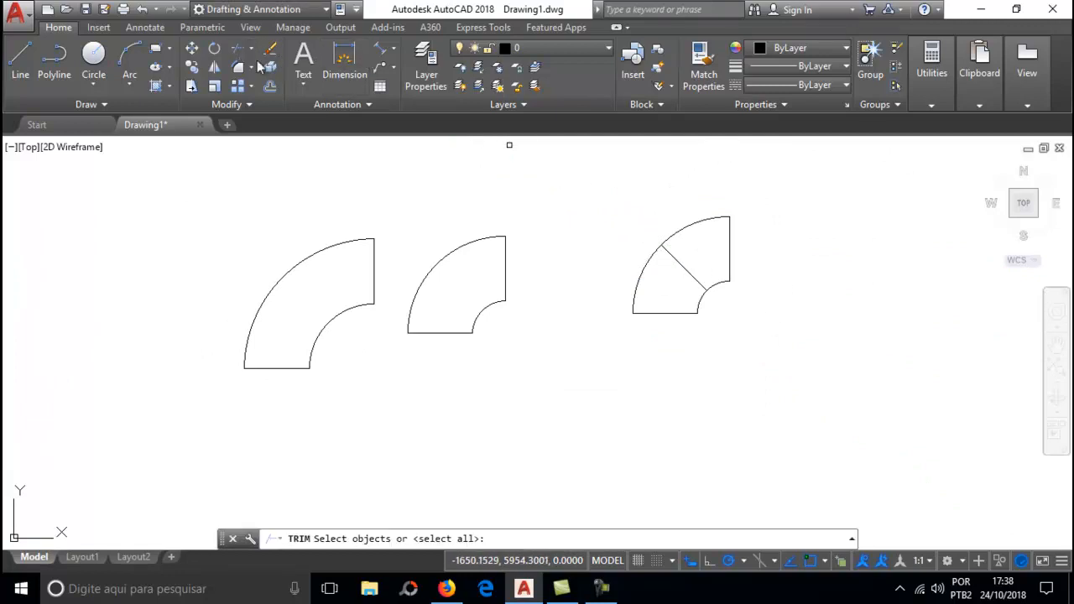
left_click(697, 281)
key("Return")
left_click(748, 282)
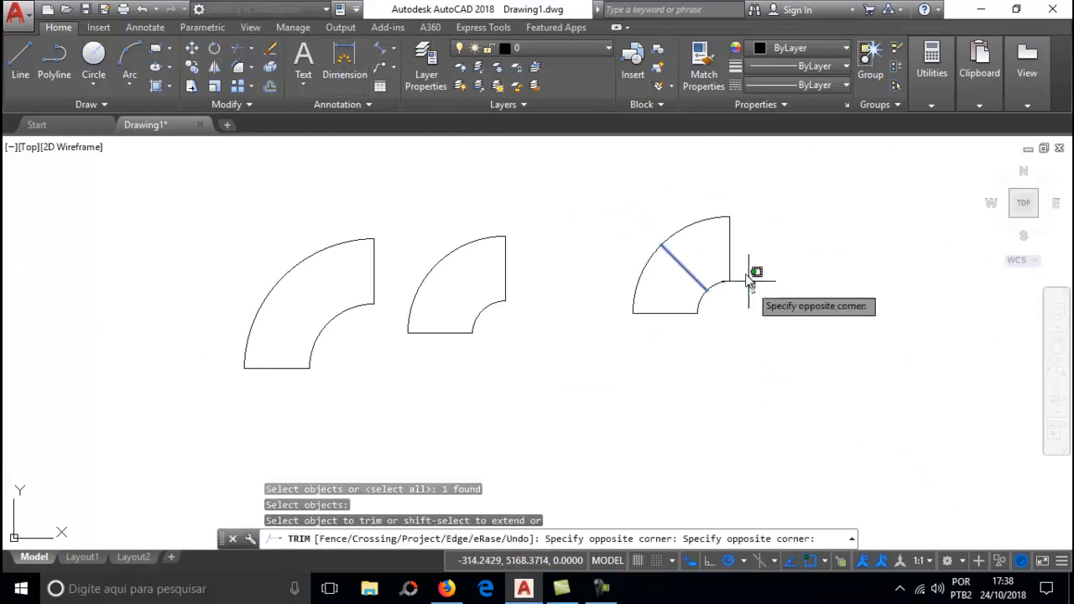
left_click(716, 209)
key("Return")
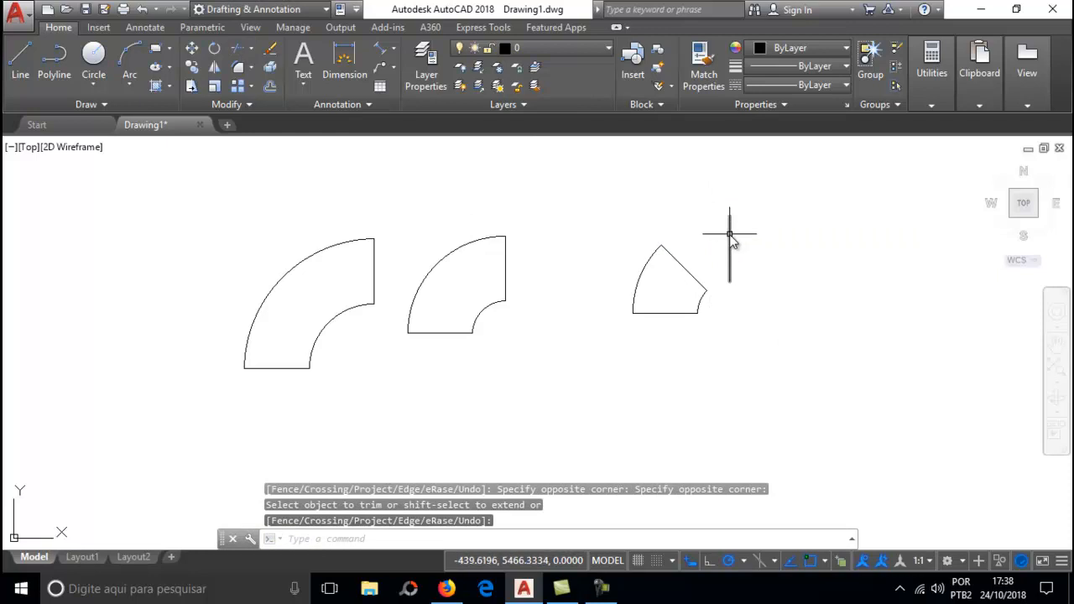
left_click(730, 243)
key("Delete")
scroll(697, 292, "down", 4)
scroll(515, 324, "up", 4)
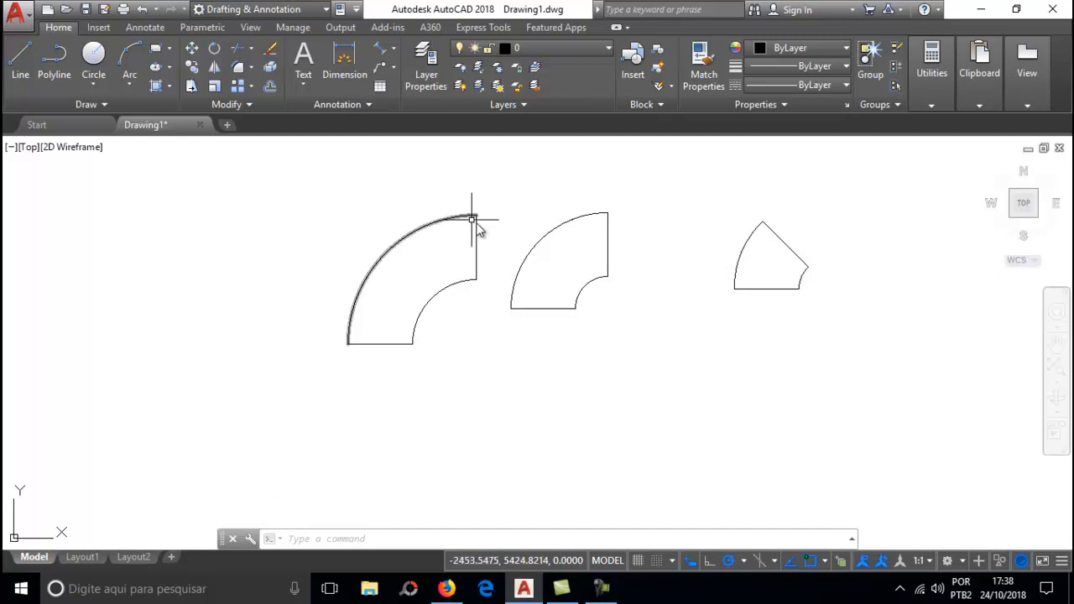
left_click(22, 68)
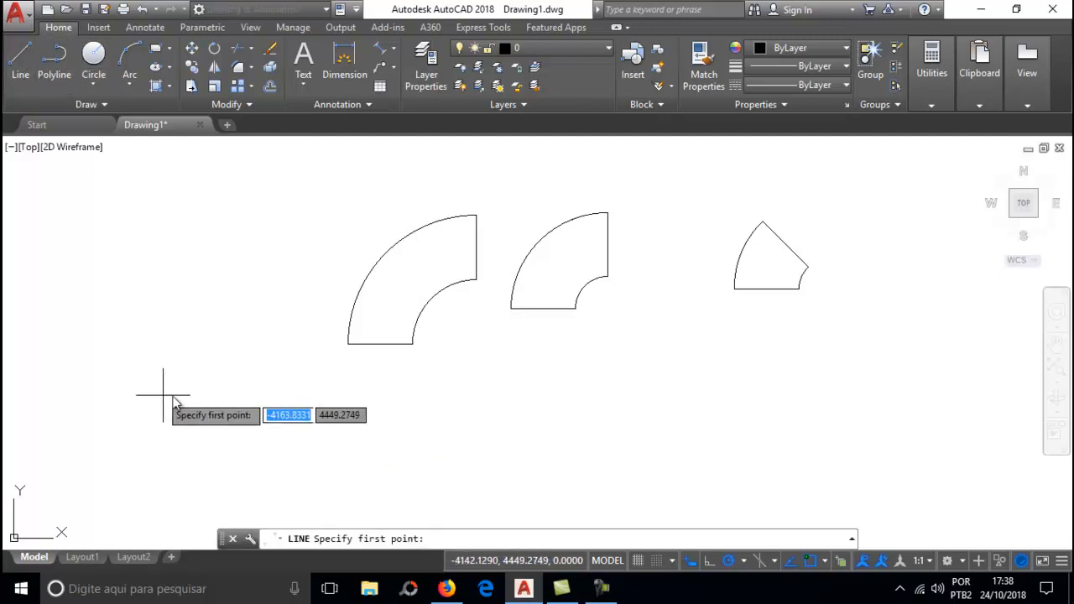
left_click(129, 421)
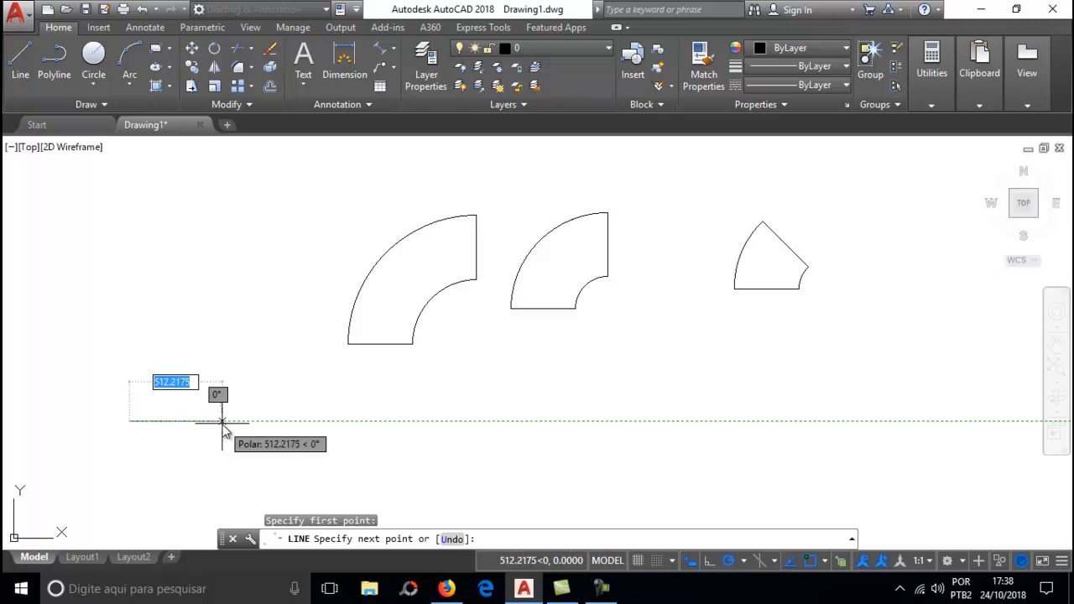
key("Escape")
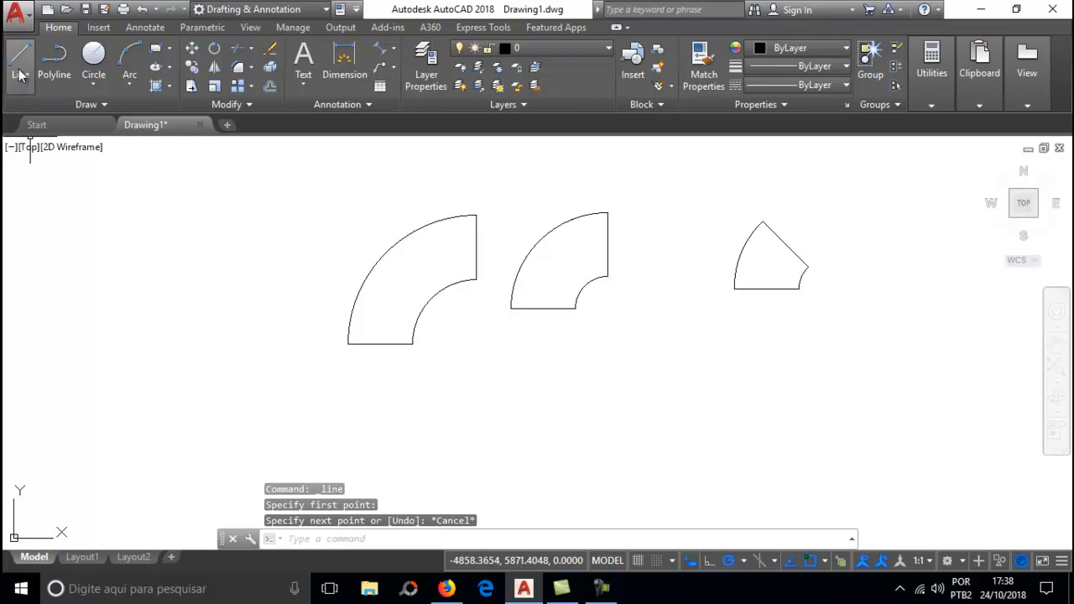
Step: Draw a circle of radius 355.6 in the empty area to the lower left of the elbows
left_click(93, 88)
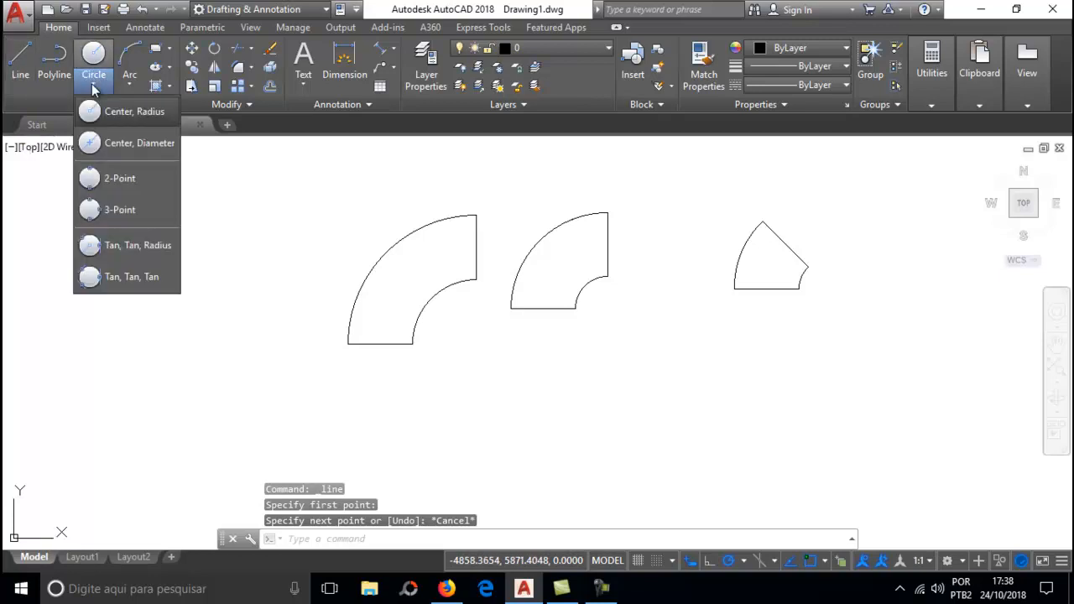
left_click(127, 111)
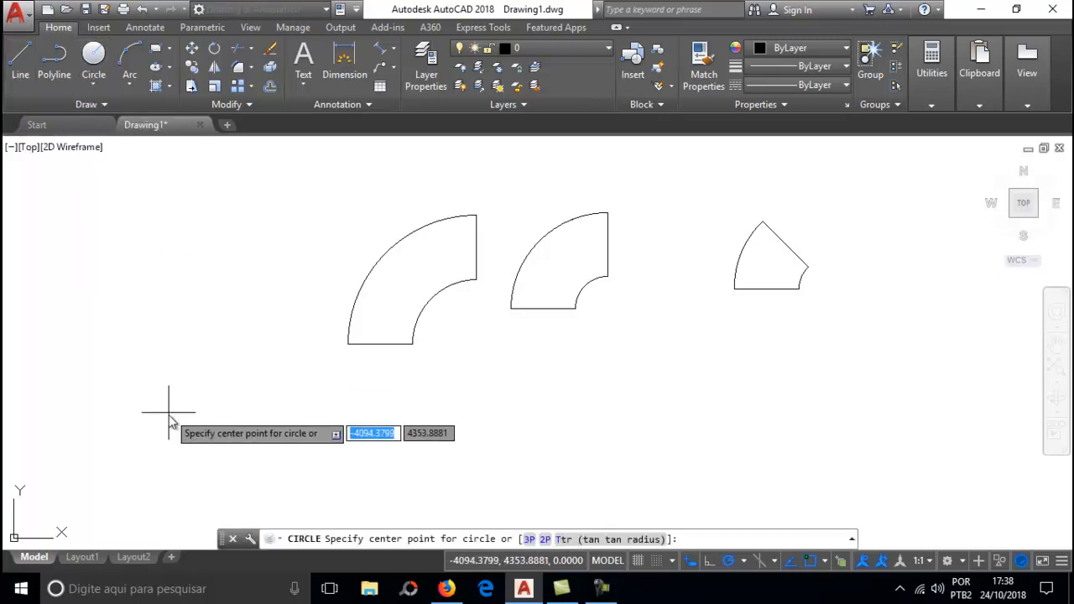
left_click(99, 393)
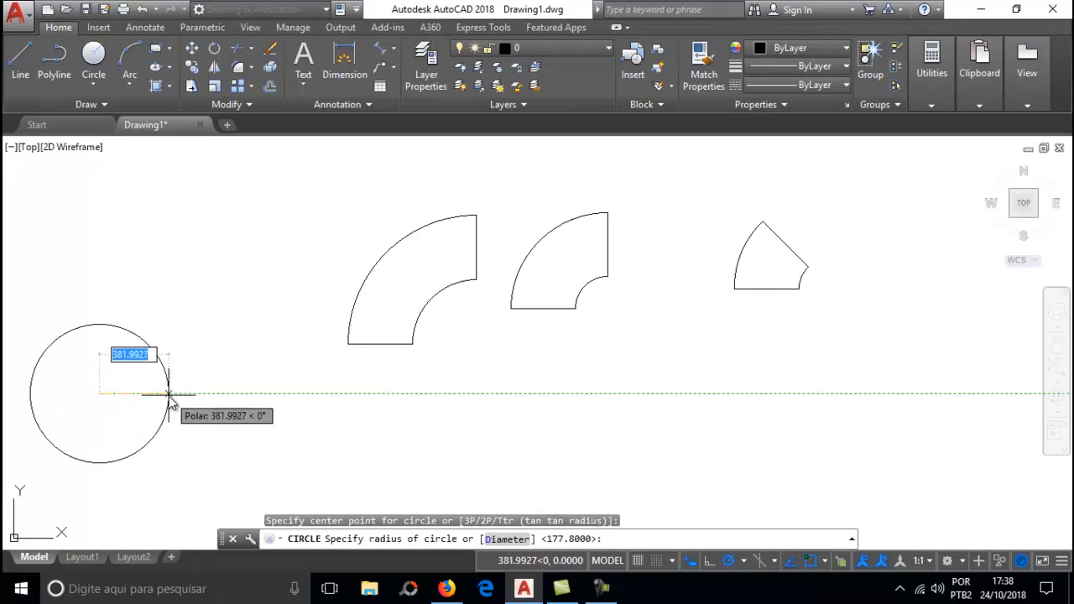
type("3")
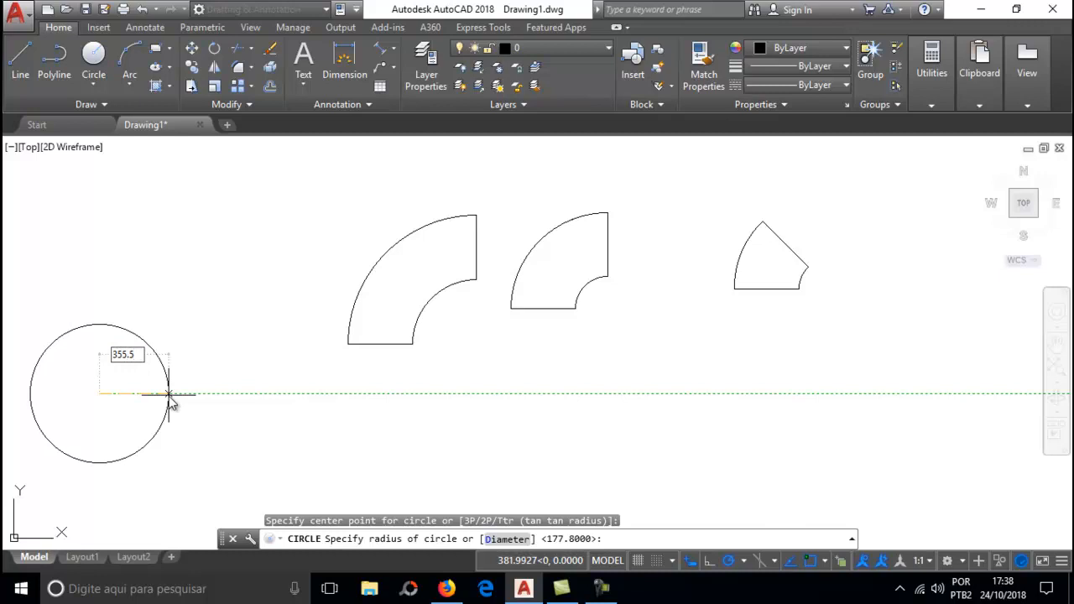
type("55.6")
key("Return")
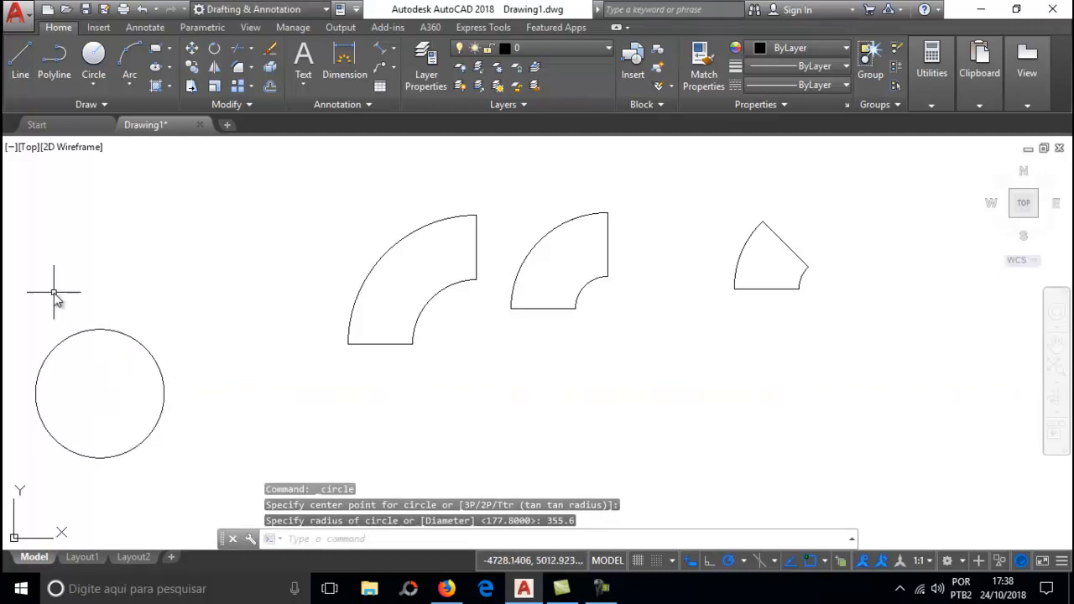
Step: Draw two radius lines from the circle's center, one to its left quadrant and one to its top quadrant
left_click(20, 63)
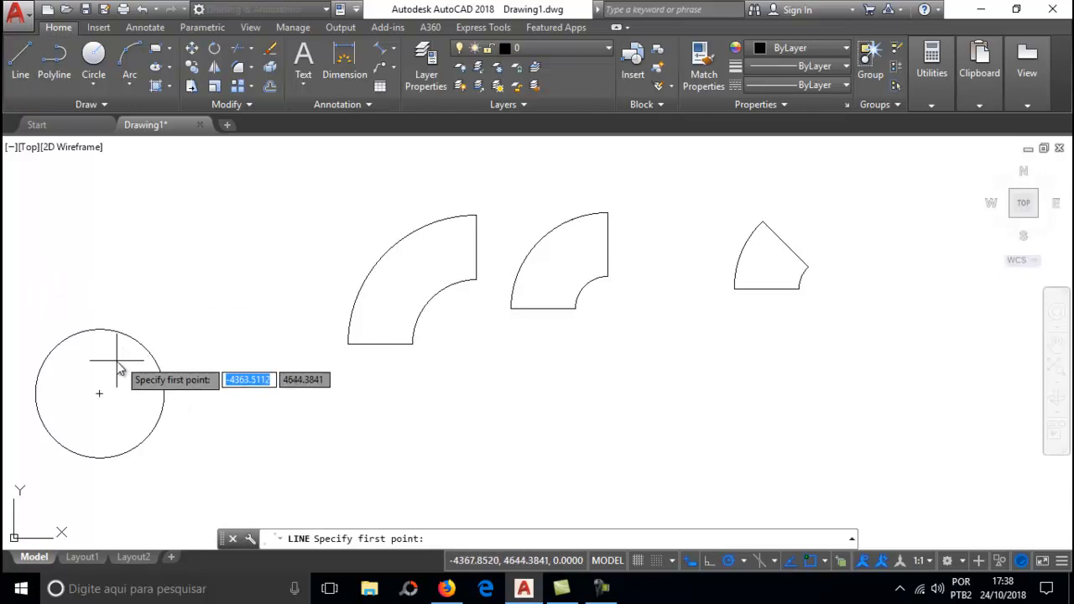
left_click(100, 393)
left_click(35, 393)
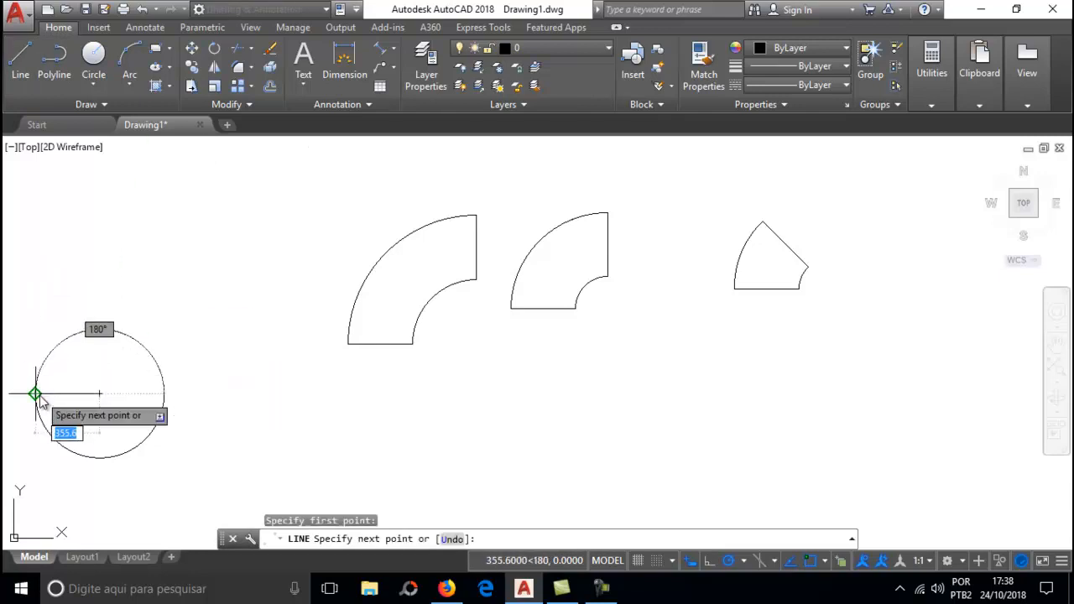
key("Escape")
key("Return")
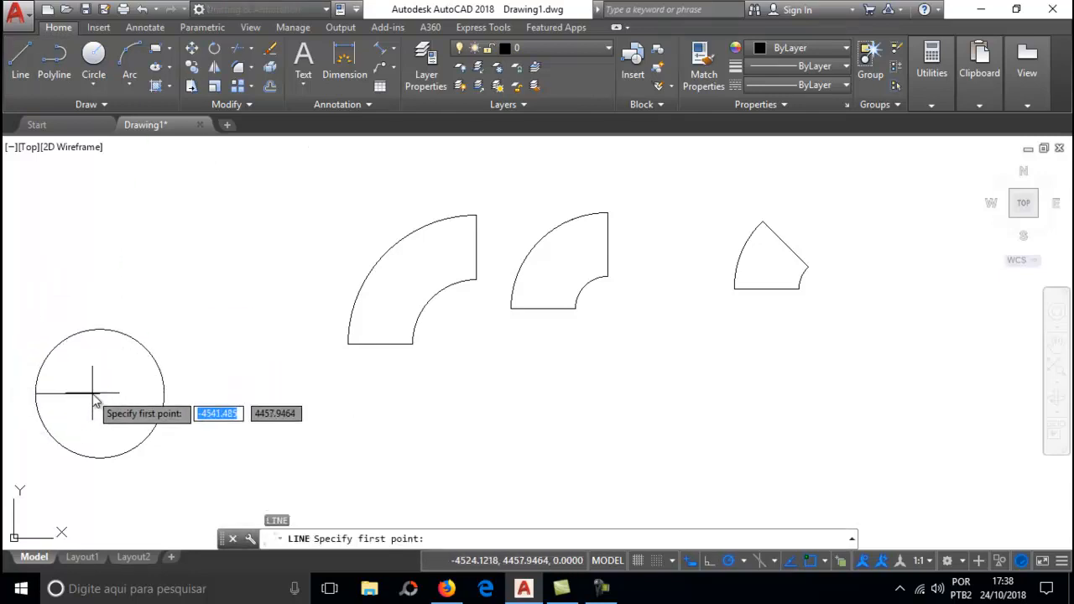
left_click(100, 394)
left_click(100, 329)
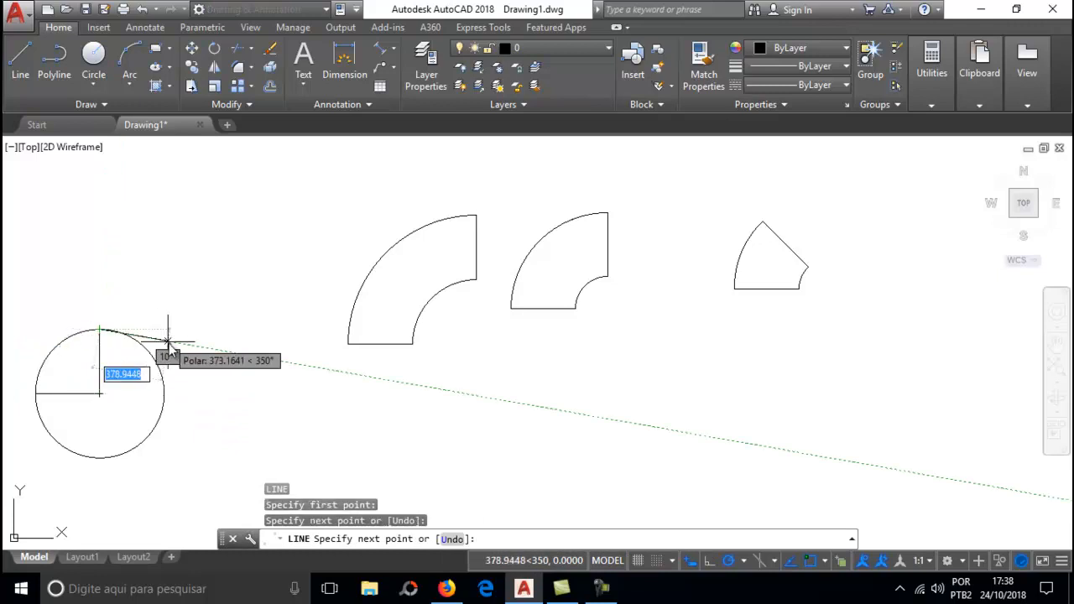
key("Escape")
Step: Trim the circle against the two radius lines, keeping only the upper-left quarter arc
left_click(237, 52)
left_click(117, 397)
left_click(89, 361)
key("Return")
left_click(163, 391)
key("Escape")
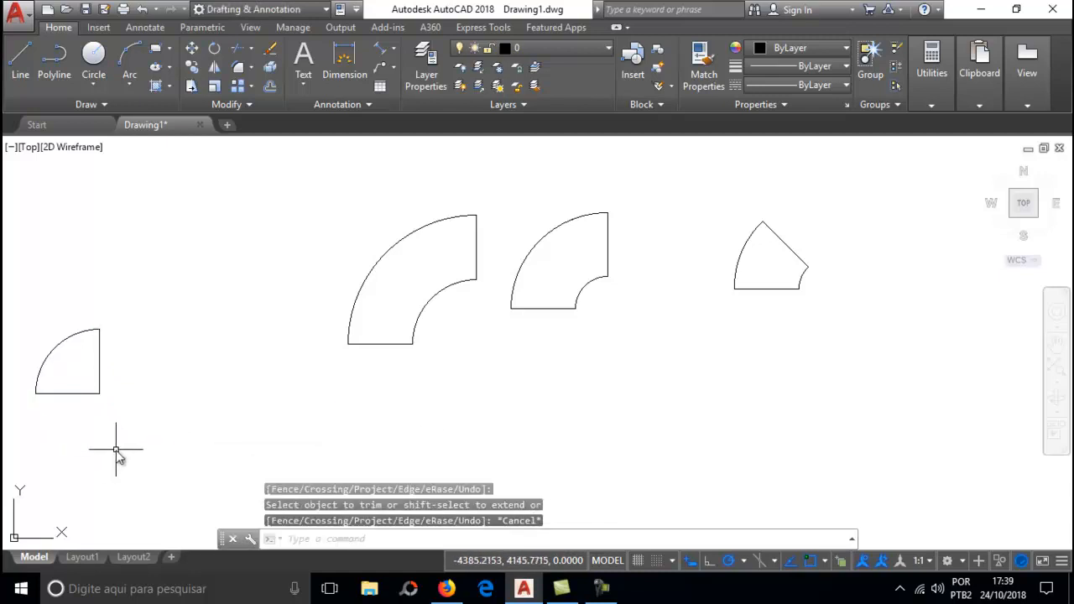
Step: Draw a line from the corner of the two radius lines to the quarter arc with the angle locked at 135 degrees
middle_click_drag(31, 389, 431, 333)
scroll(372, 359, "up", 3)
scroll(400, 340, "down", 1)
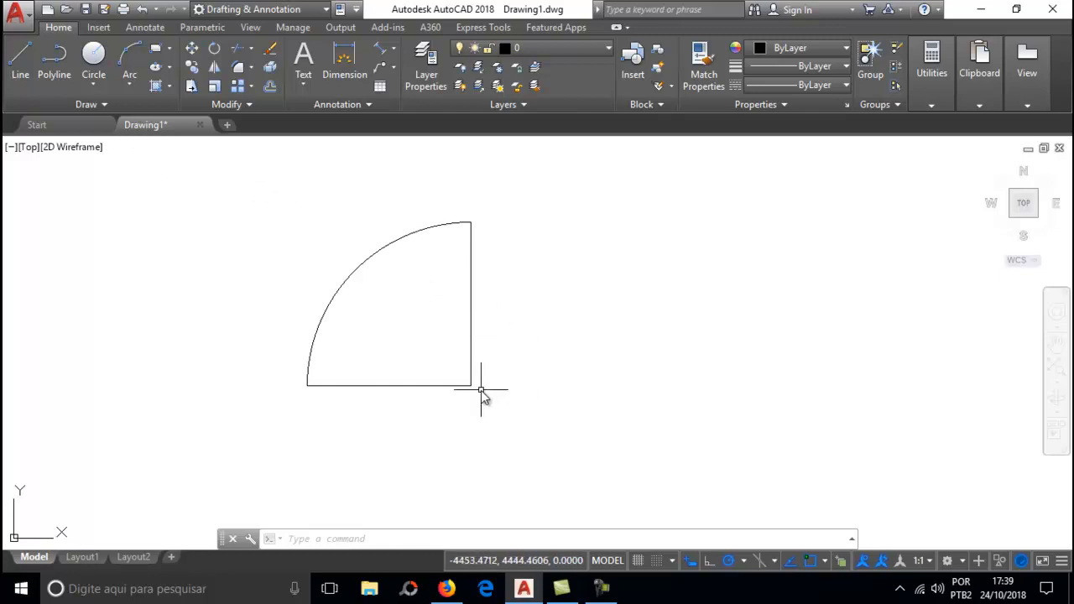
left_click(21, 66)
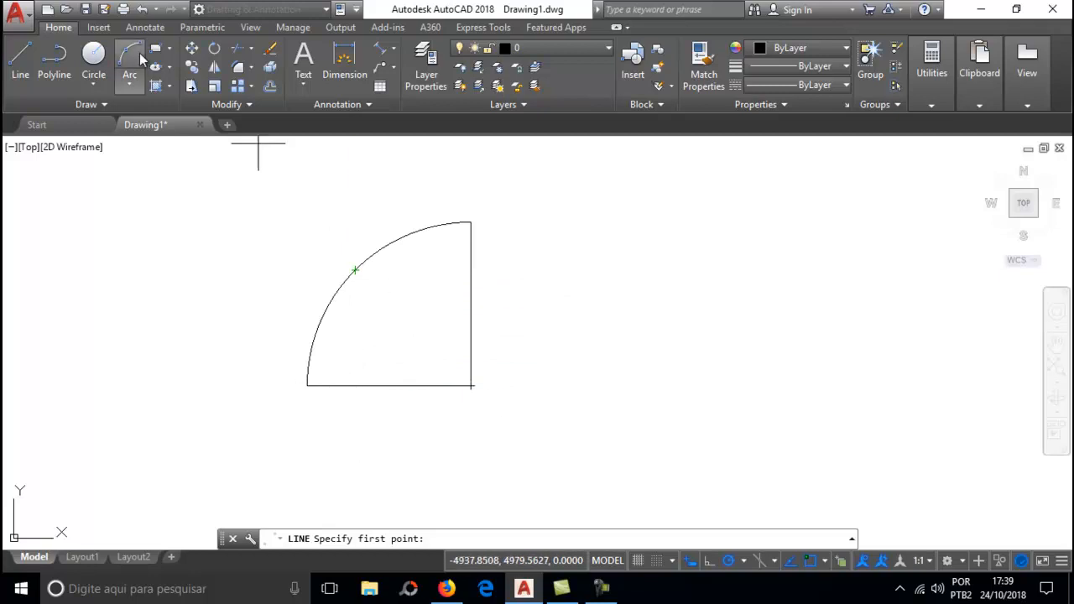
left_click(27, 67)
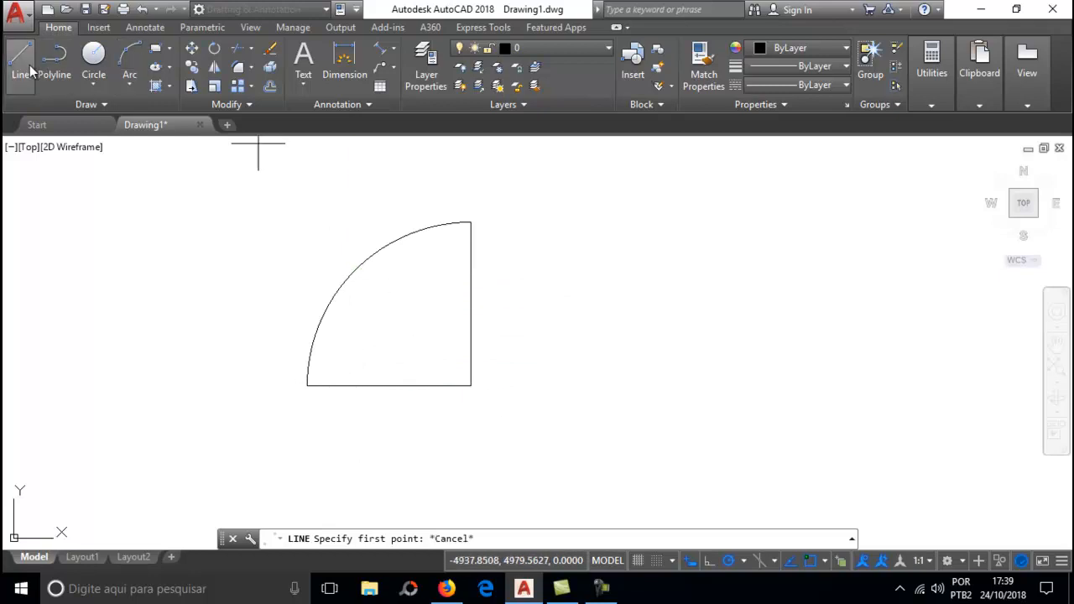
left_click(471, 386)
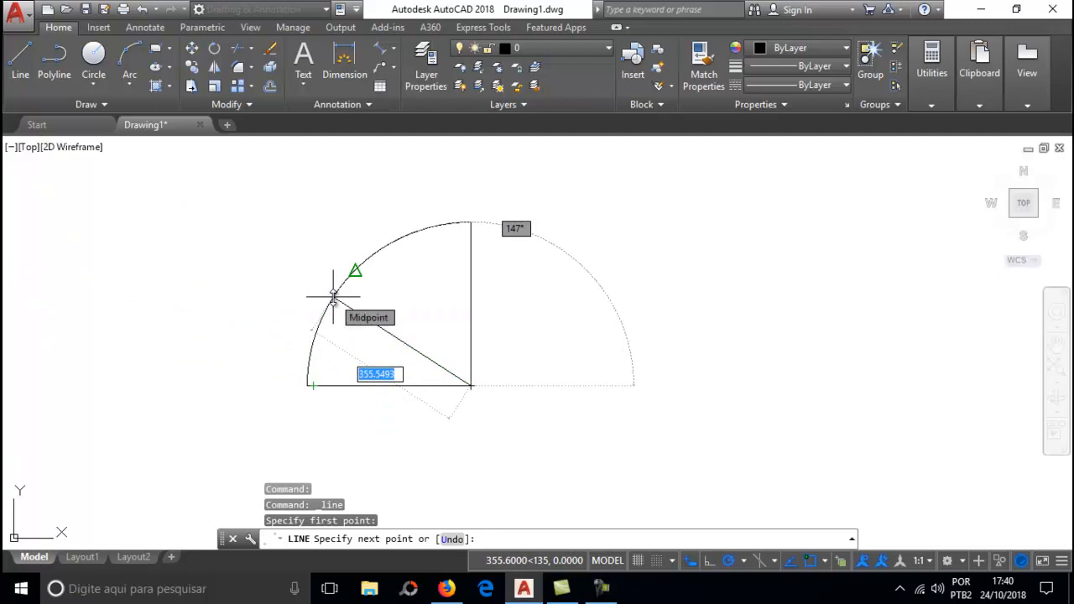
type("<13")
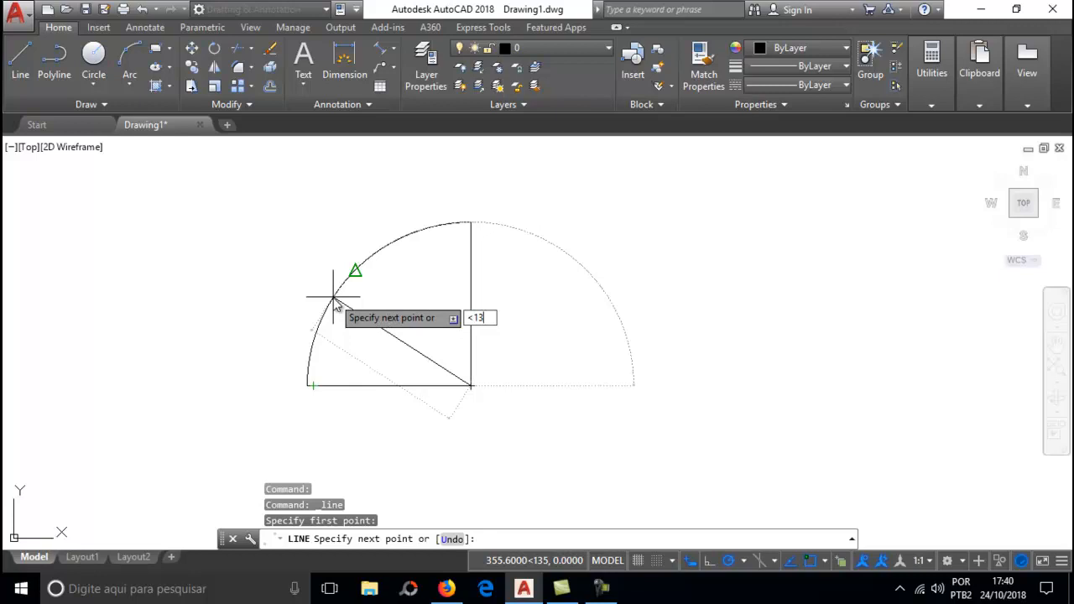
type("5")
key("Return")
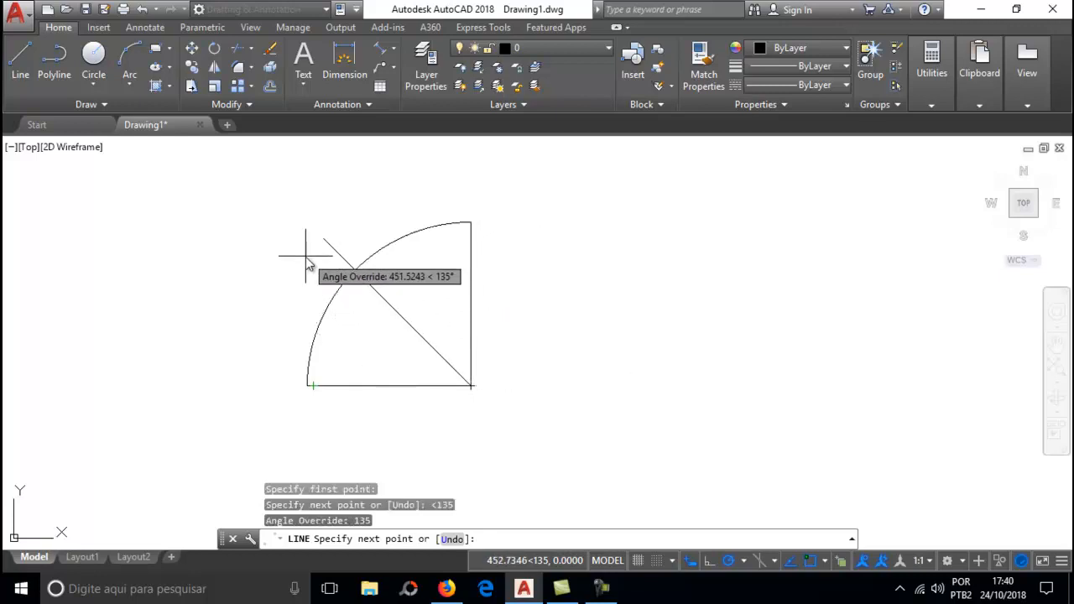
left_click(356, 270)
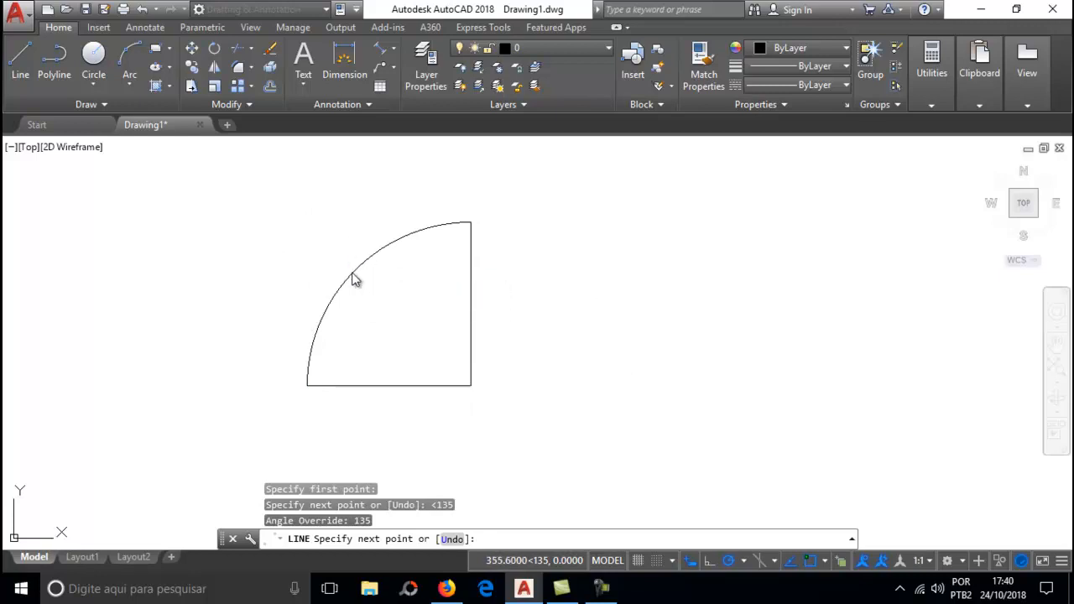
key("Escape")
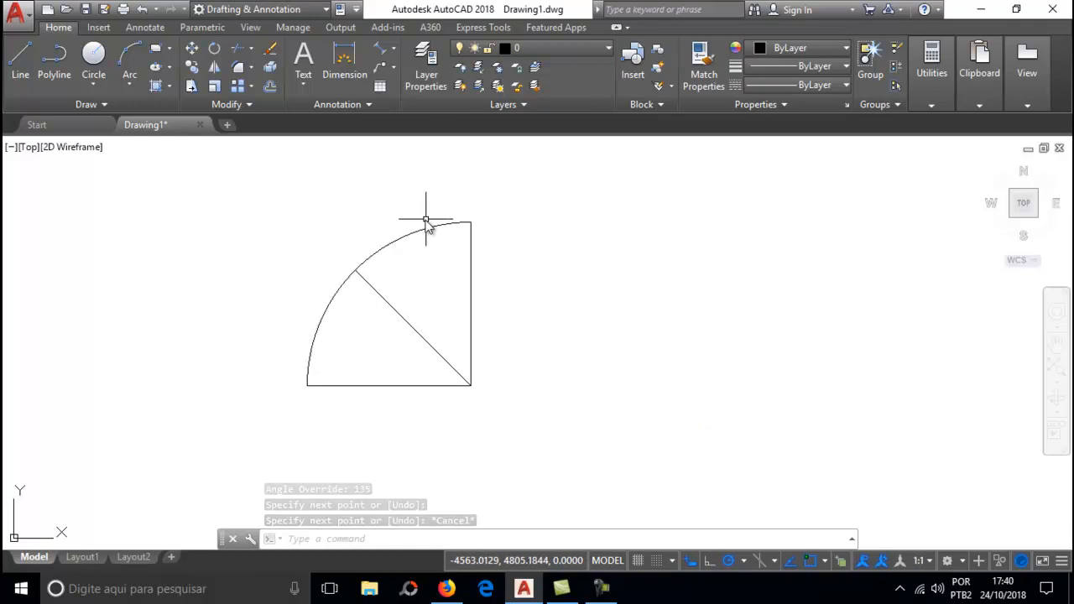
Step: Offset the quarter arc crossed by the 135-degree line outward by 355.6
left_click(270, 87)
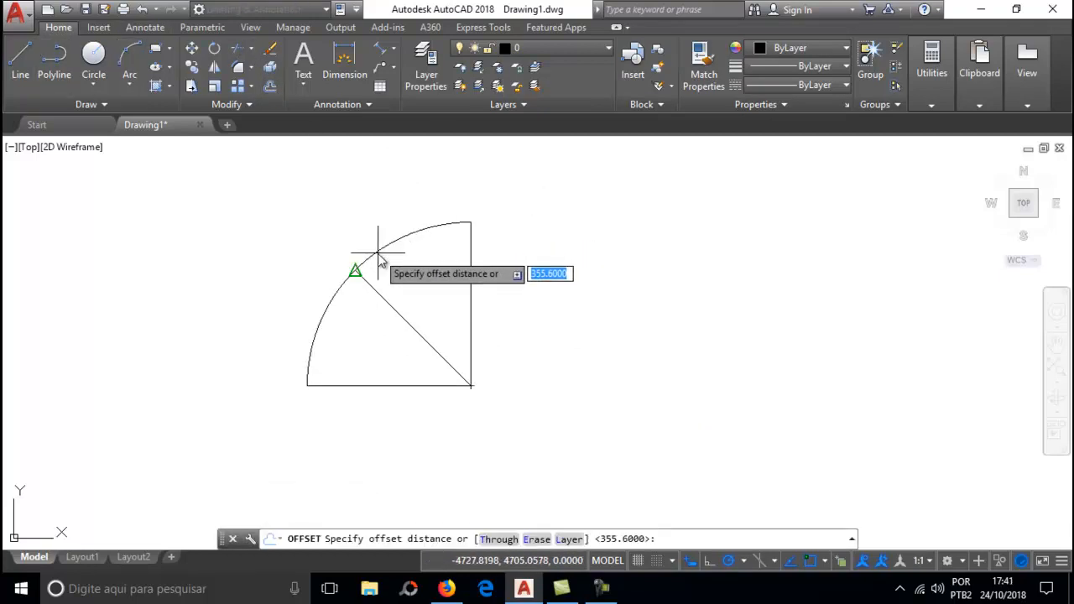
key("Return")
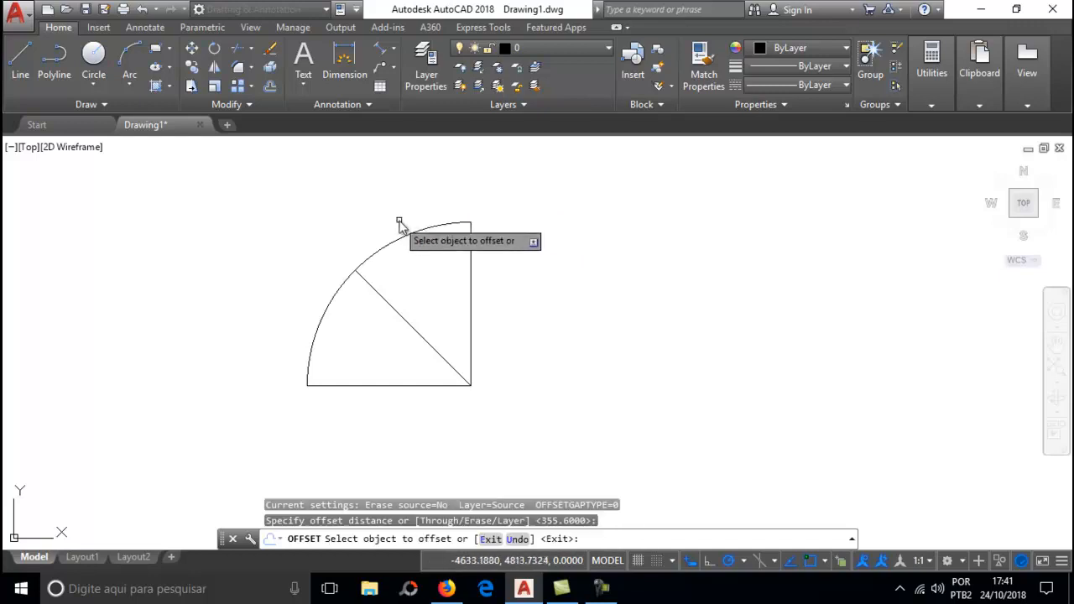
left_click(405, 242)
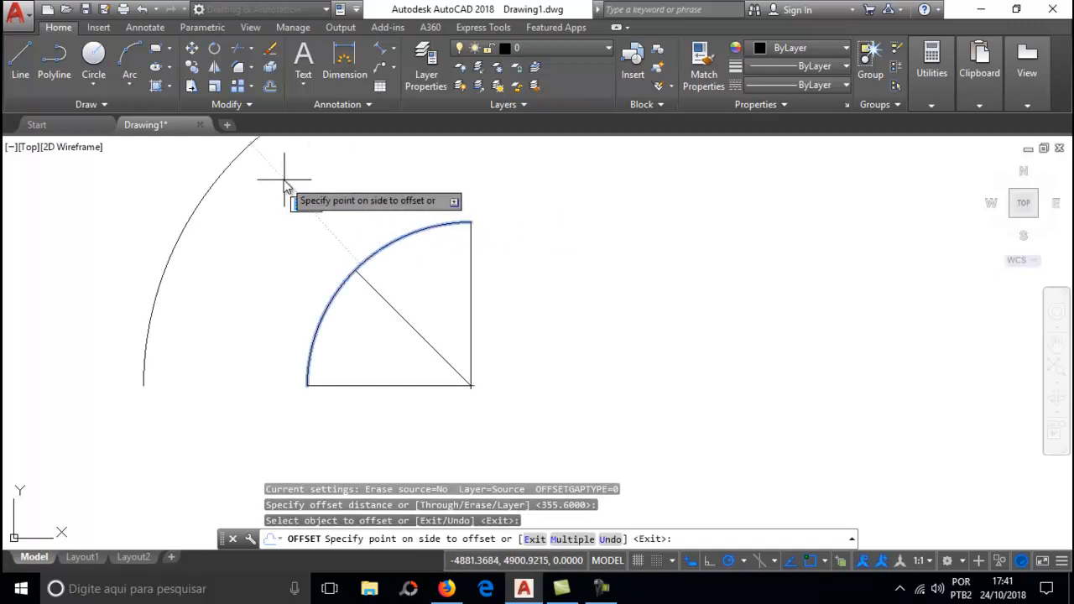
left_click(244, 160)
scroll(352, 181, "down", 6)
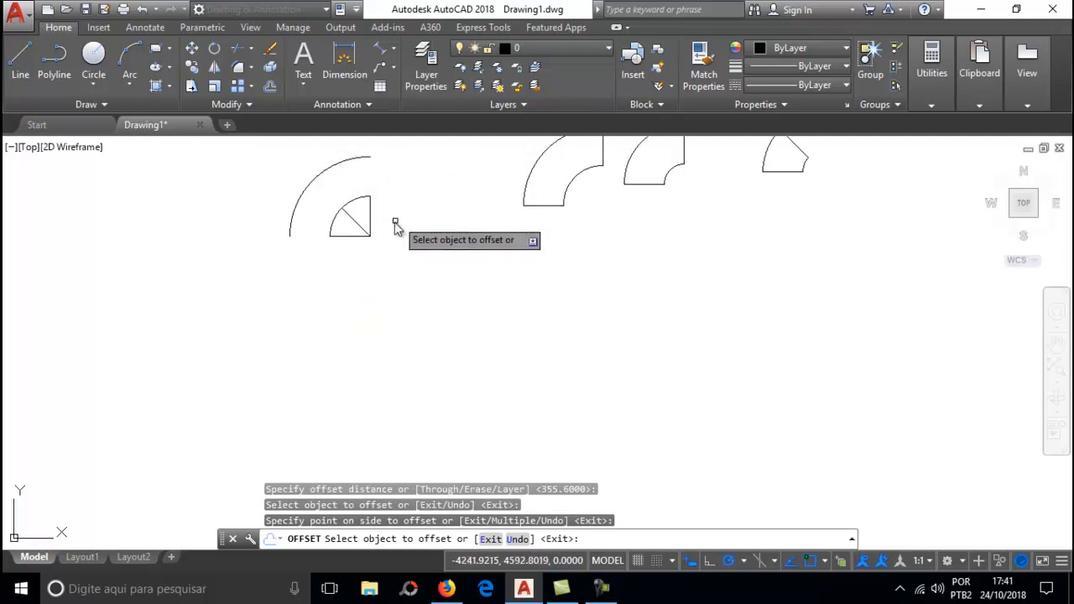
key("Escape")
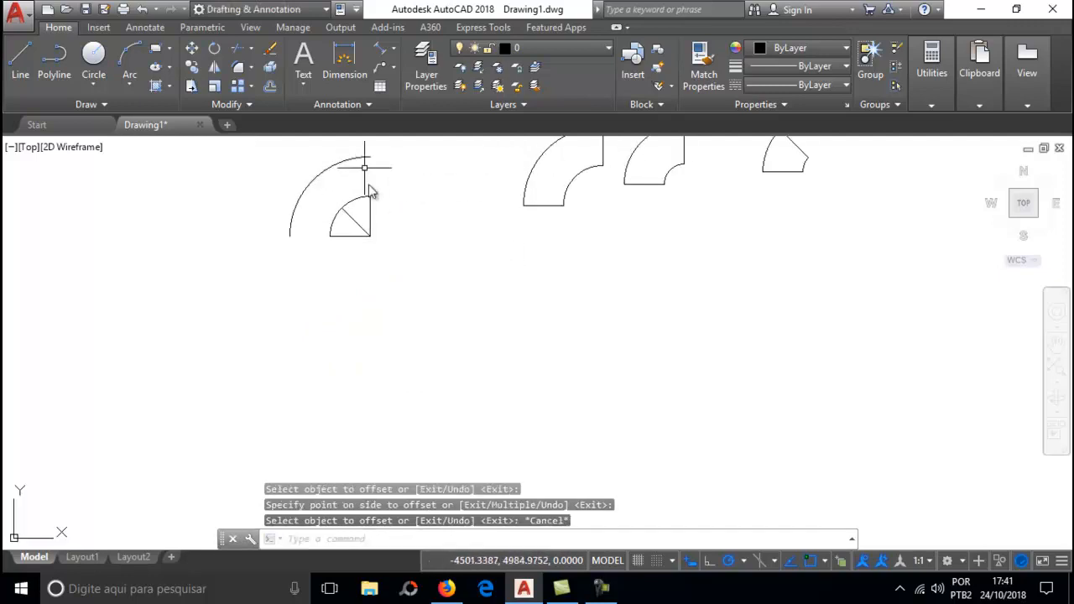
Step: Draw a line from the midpoint of the inner quarter arc to the midpoint of the offset outer arc
left_click(20, 59)
scroll(340, 210, "up", 5)
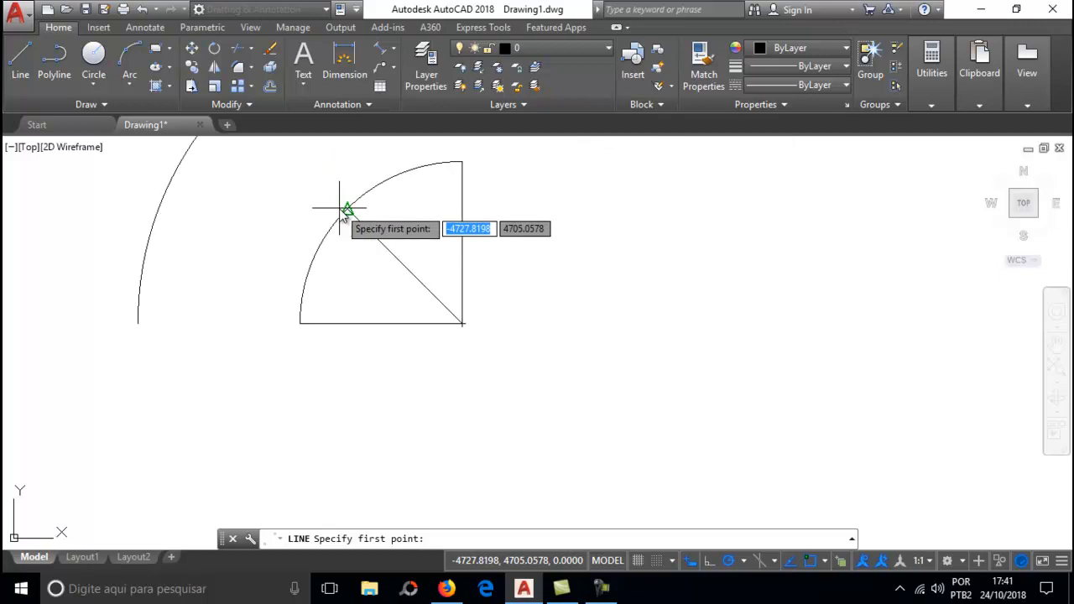
left_click(347, 211)
scroll(335, 214, "down", 5)
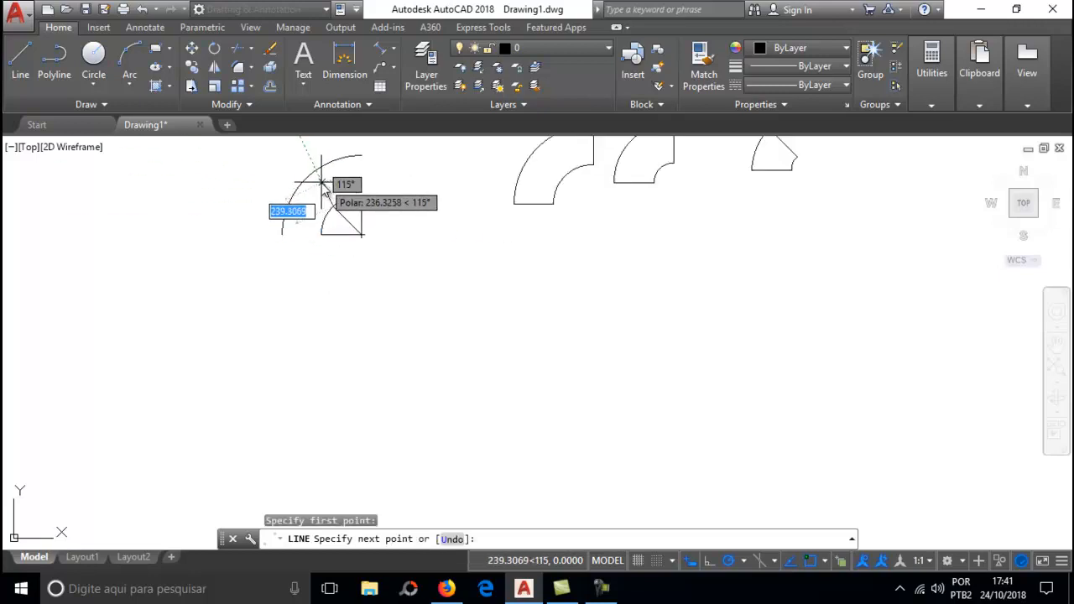
scroll(298, 173, "up", 2)
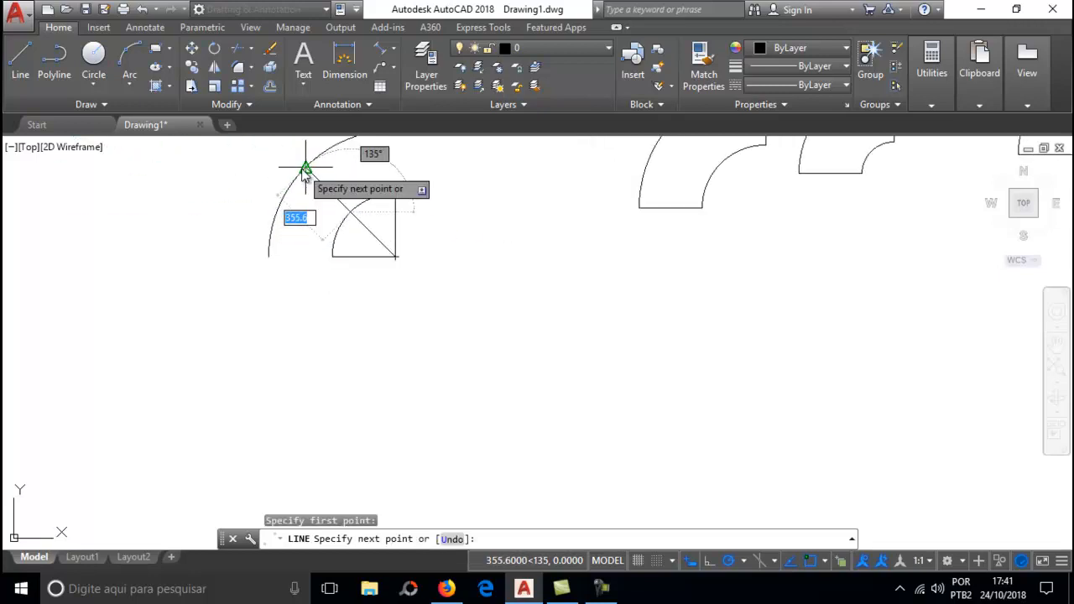
left_click(306, 170)
key("Escape")
Step: Close both open ends of the elbow with straight lines joining the endpoints of the outer arc to those of the inner arc
scroll(410, 163, "down", 5)
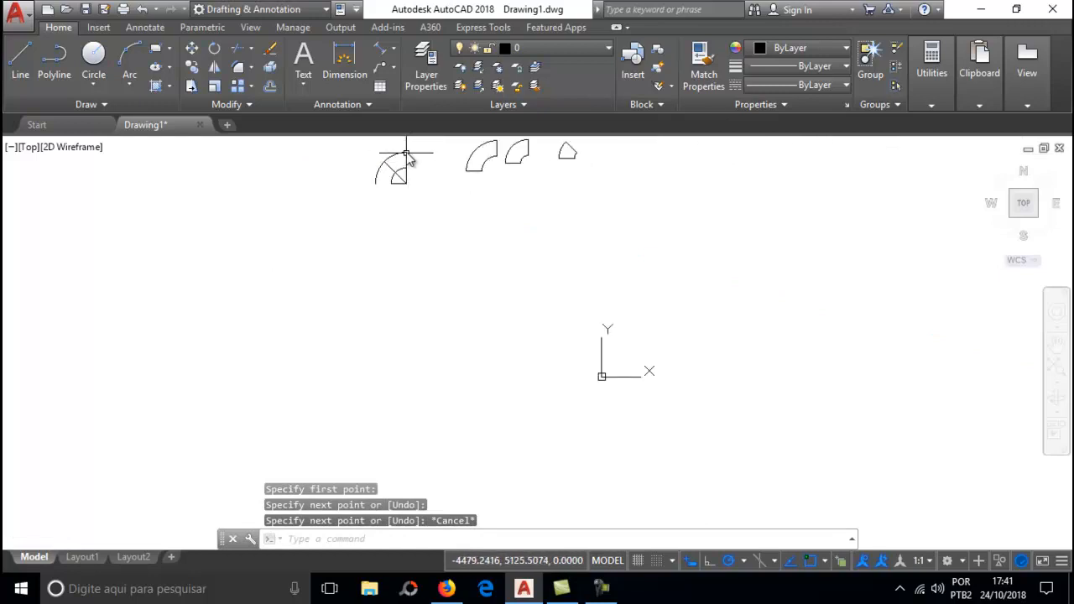
left_click(20, 61)
scroll(437, 159, "up", 4)
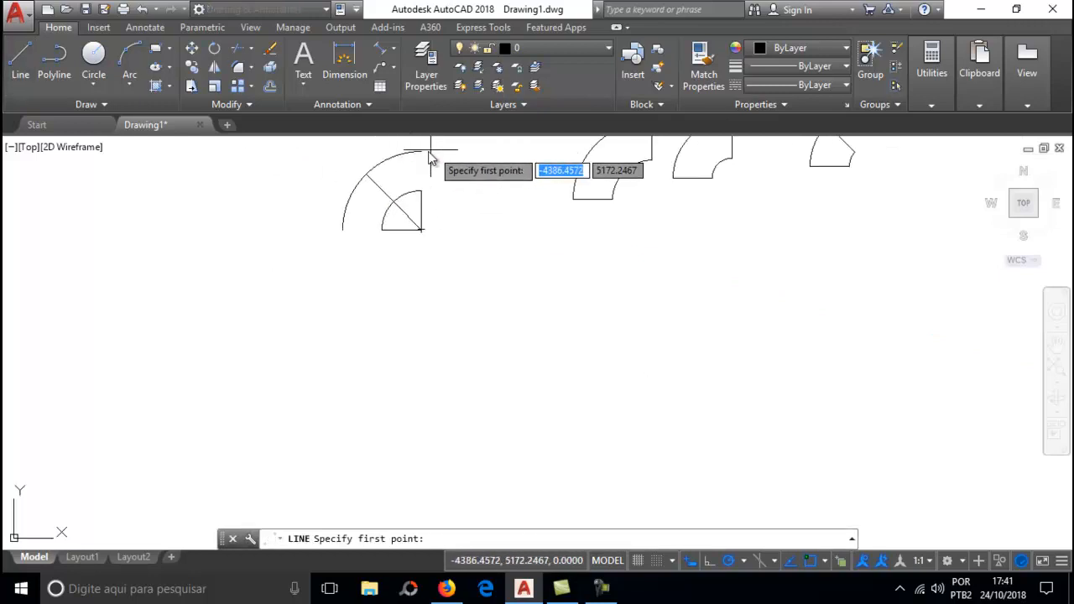
left_click(422, 151)
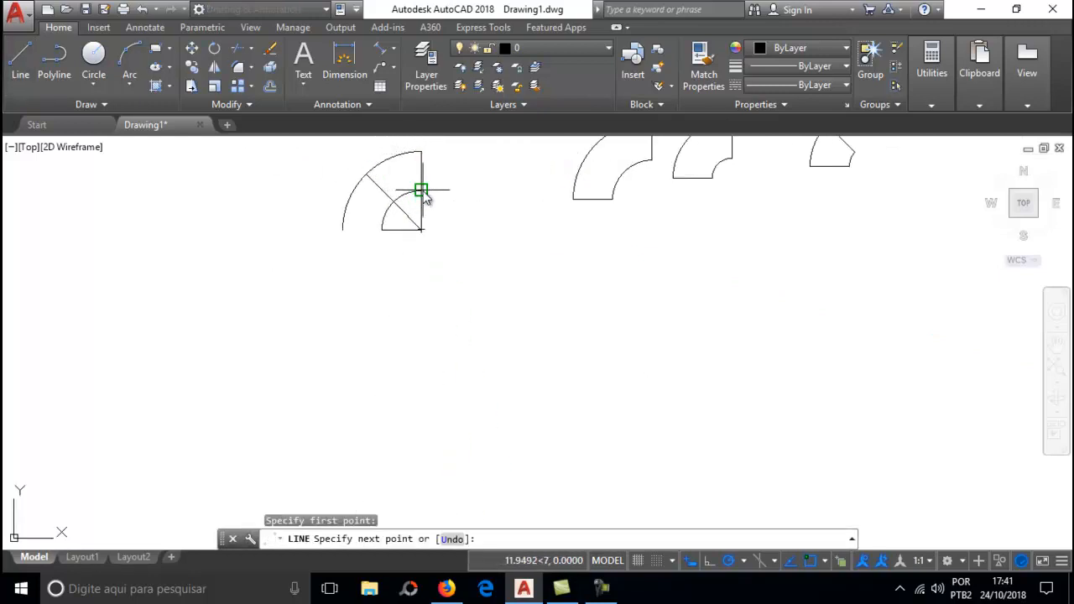
left_click(422, 191)
key("Escape")
key("Return")
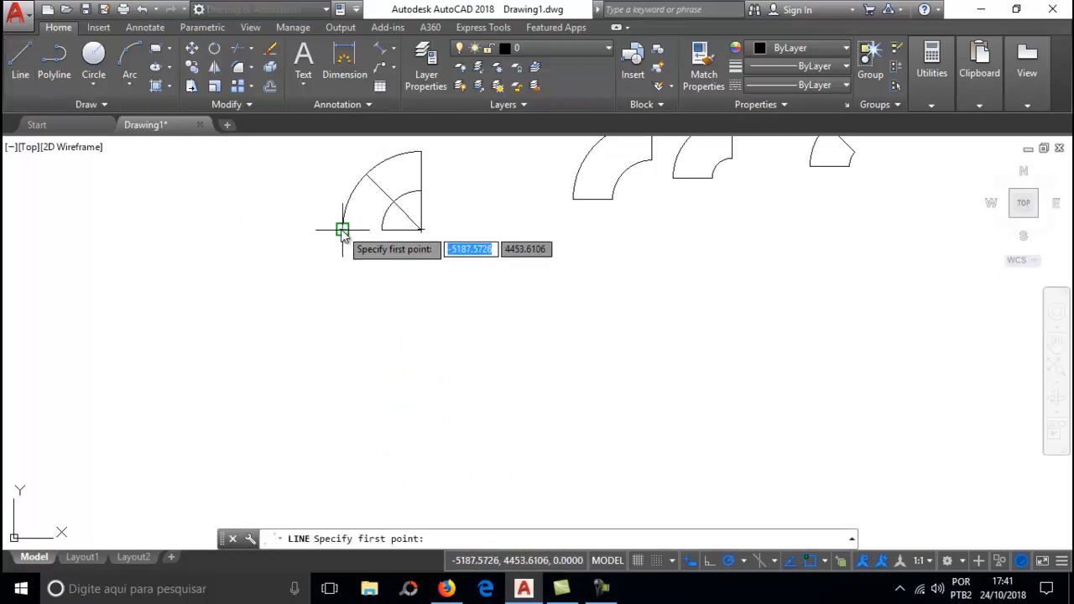
left_click(342, 229)
left_click(382, 229)
key("Escape")
scroll(443, 225, "up", 3)
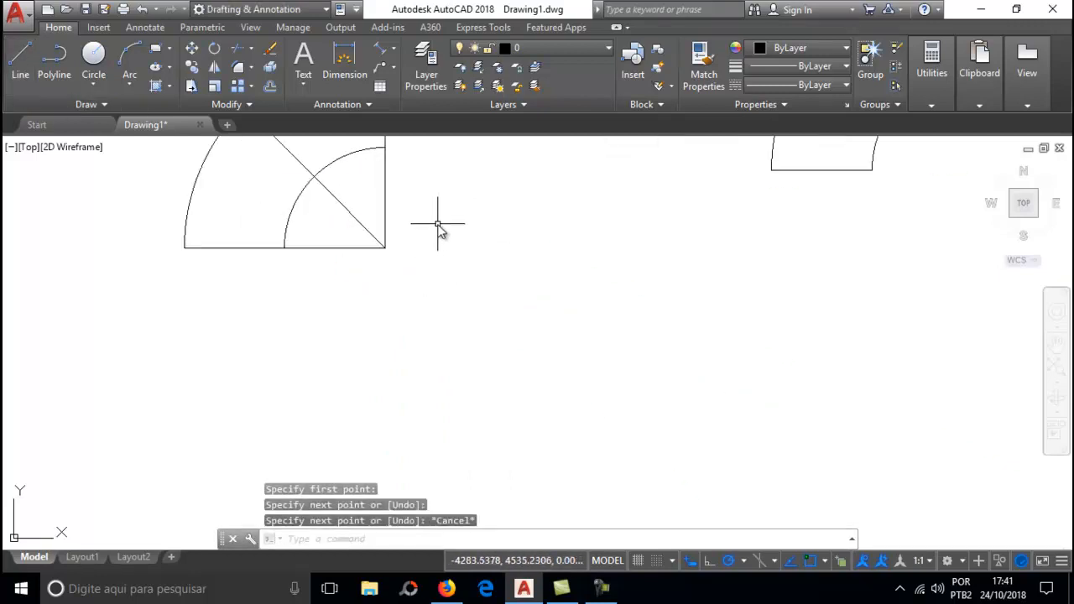
Step: Delete the two radius lines and the diagonal line inside the inner quarter arc
scroll(443, 225, "down", 3)
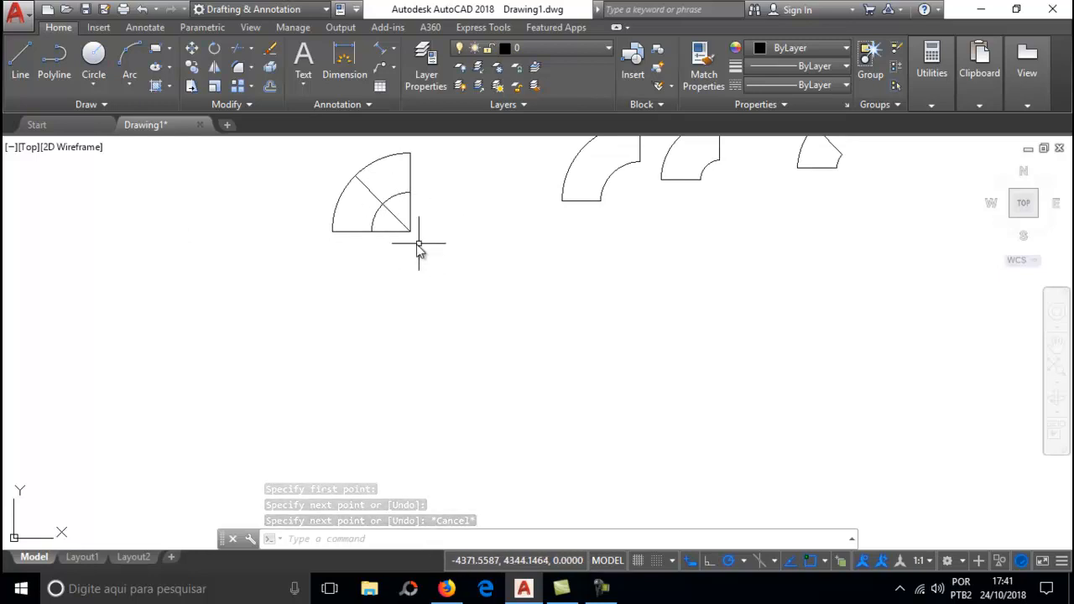
left_click(426, 254)
left_click(393, 206)
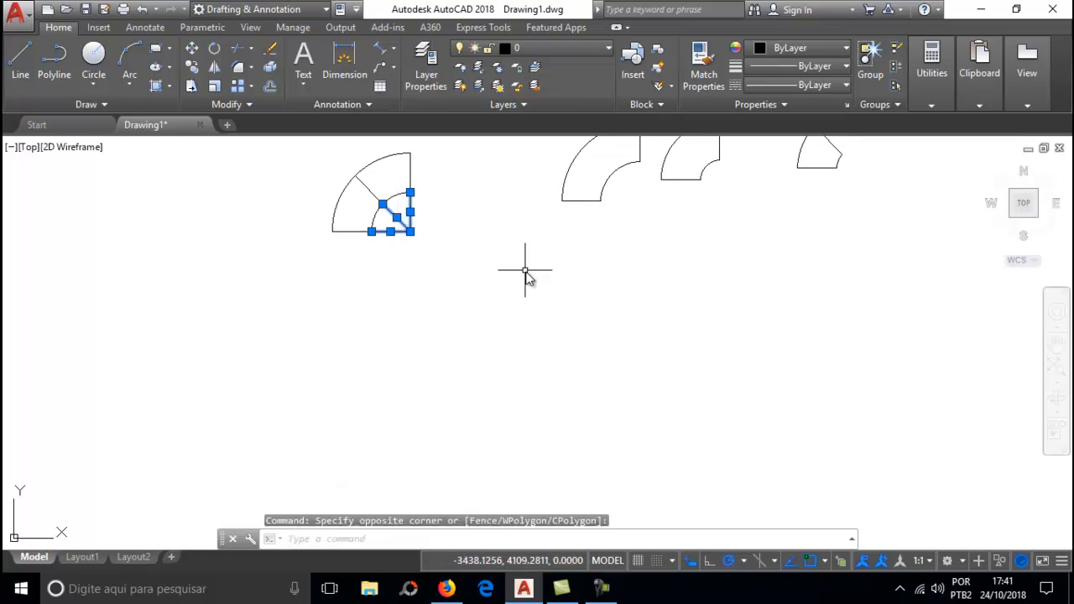
key("Delete")
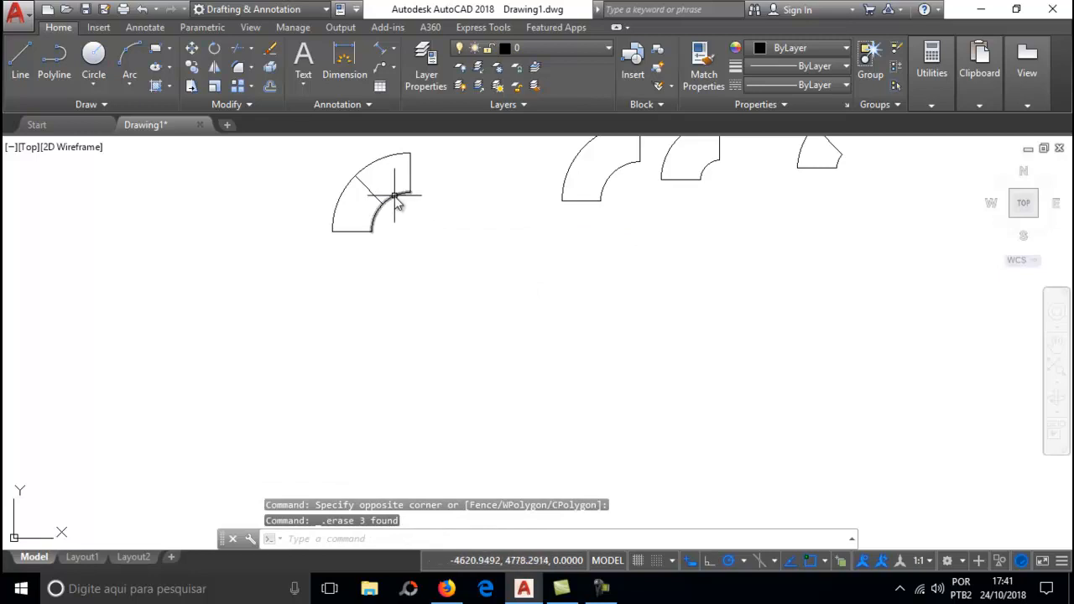
Step: Trim the upper half of both arcs at the diagonal dividing line and delete the leftover vertical end line
left_click(236, 51)
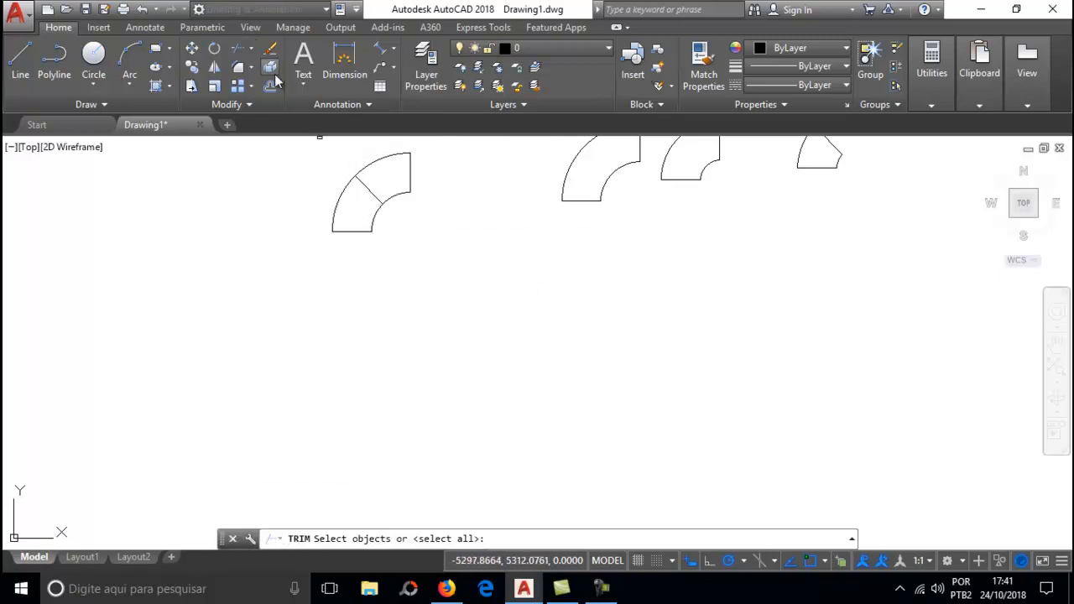
left_click(374, 190)
key("Return")
left_click(385, 161)
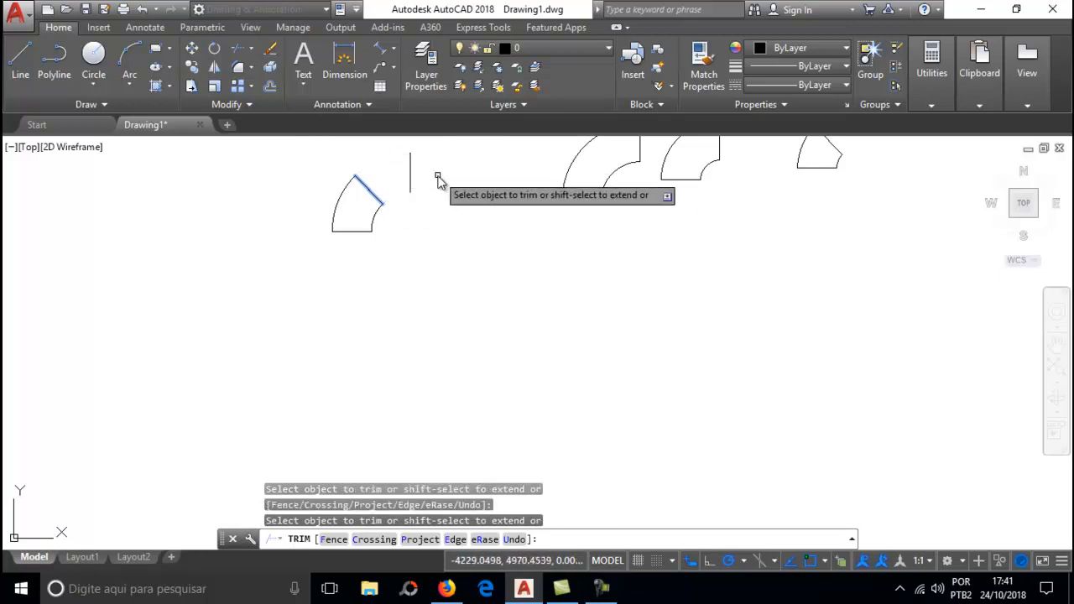
key("Escape")
left_click(410, 172)
key("Delete")
Step: Move the finished 45-degree elbow to the right of the smaller 45-degree elbow, in line with the other profiles
scroll(408, 240, "up", 2)
scroll(403, 247, "down", 6)
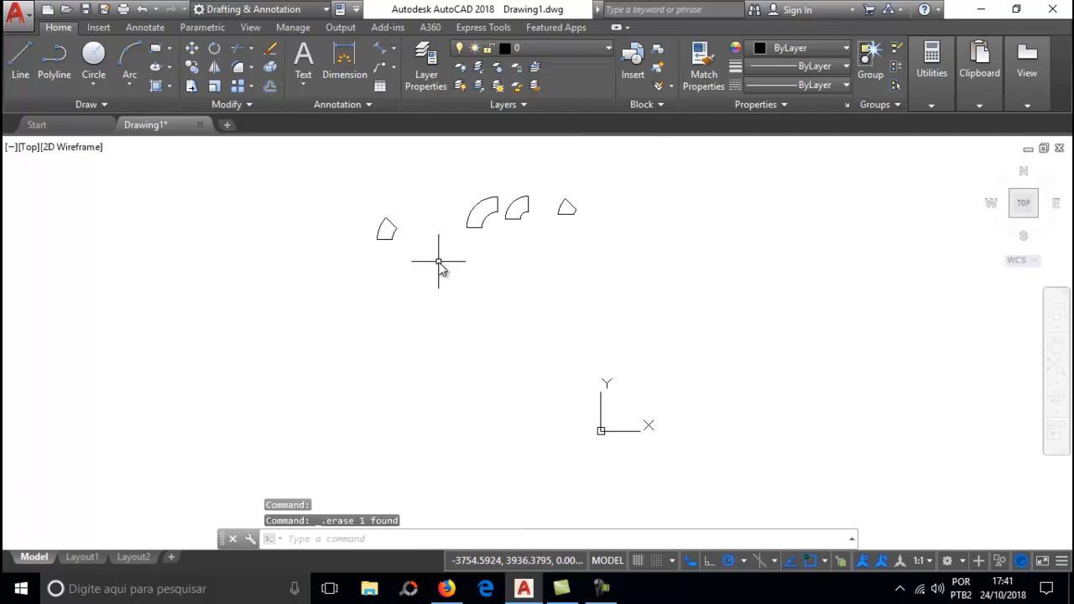
left_click(434, 248)
left_click(369, 201)
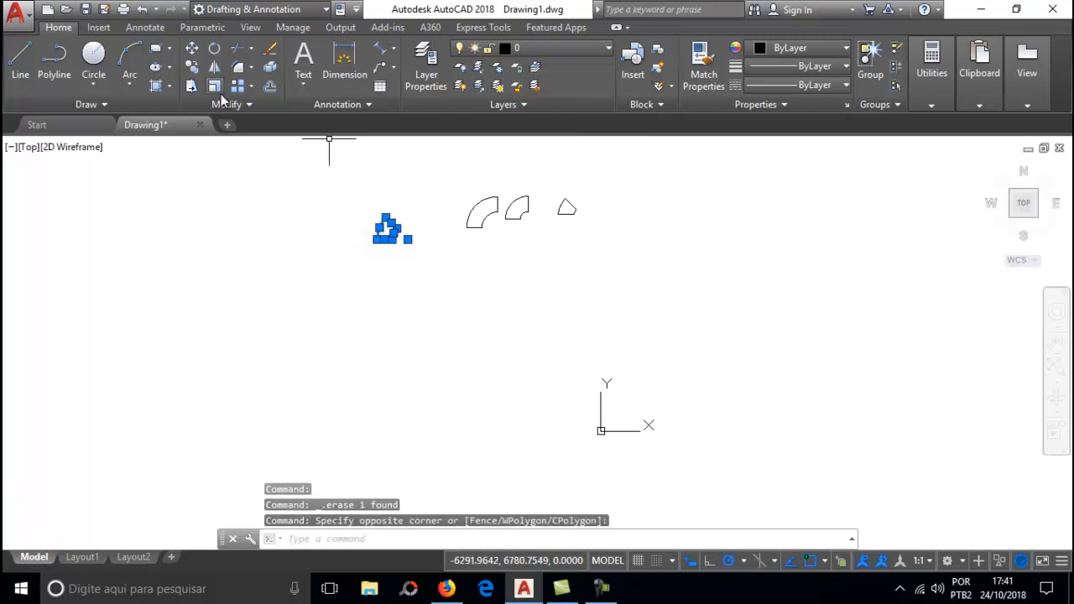
left_click(192, 49)
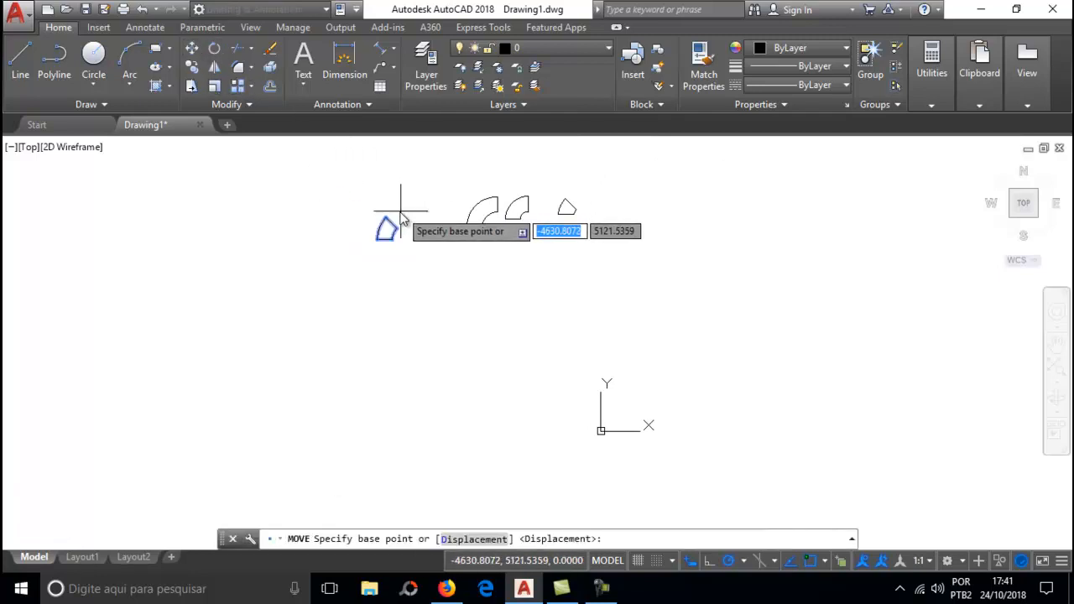
left_click(388, 228)
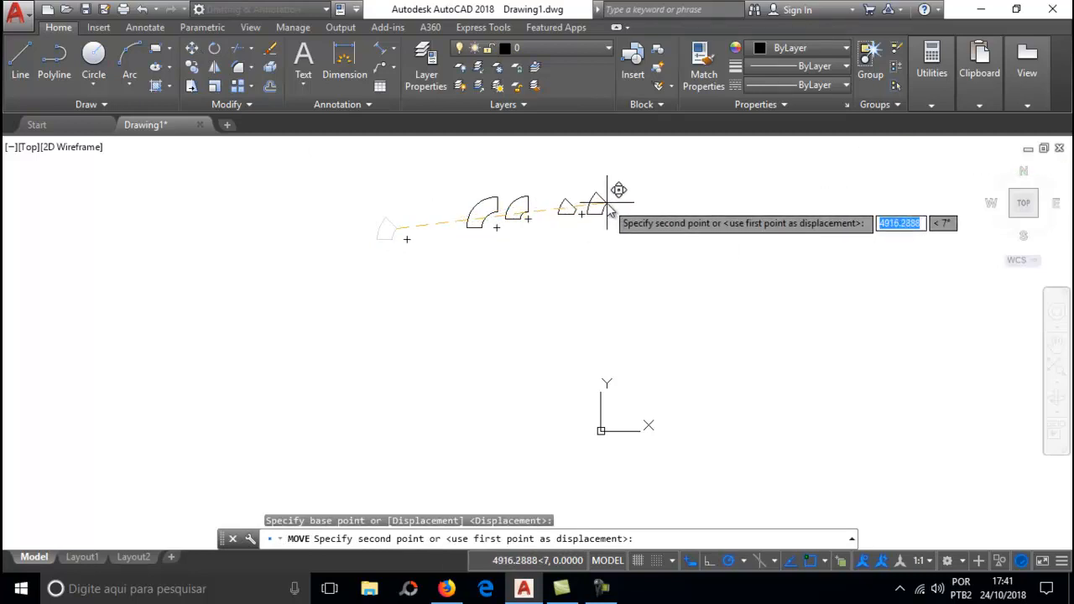
key("Escape")
scroll(602, 207, "up", 3)
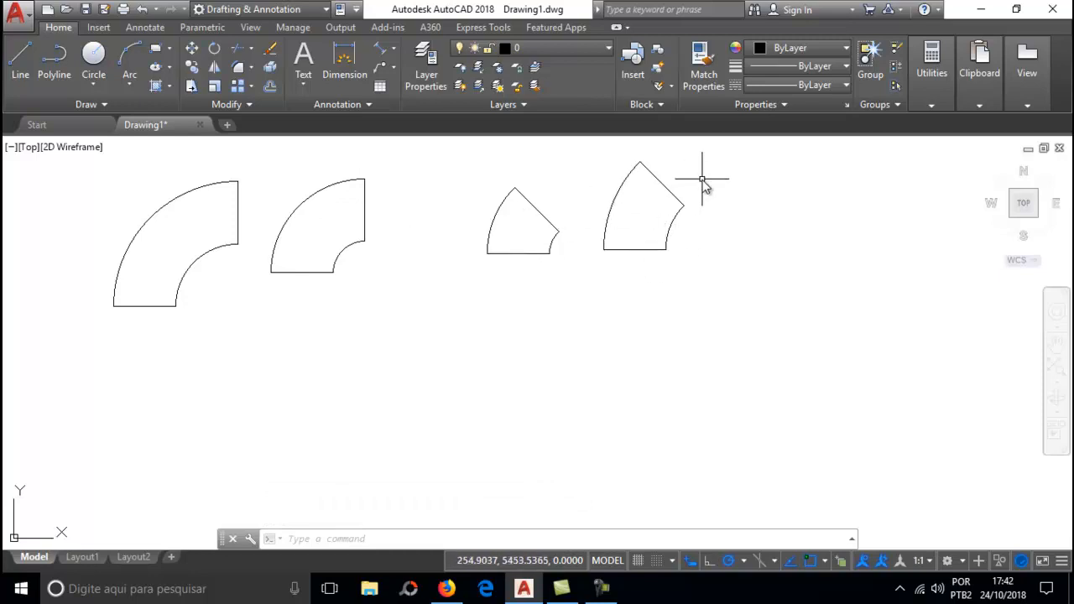
scroll(702, 178, "down", 4)
scroll(703, 176, "up", 4)
scroll(702, 178, "down", 2)
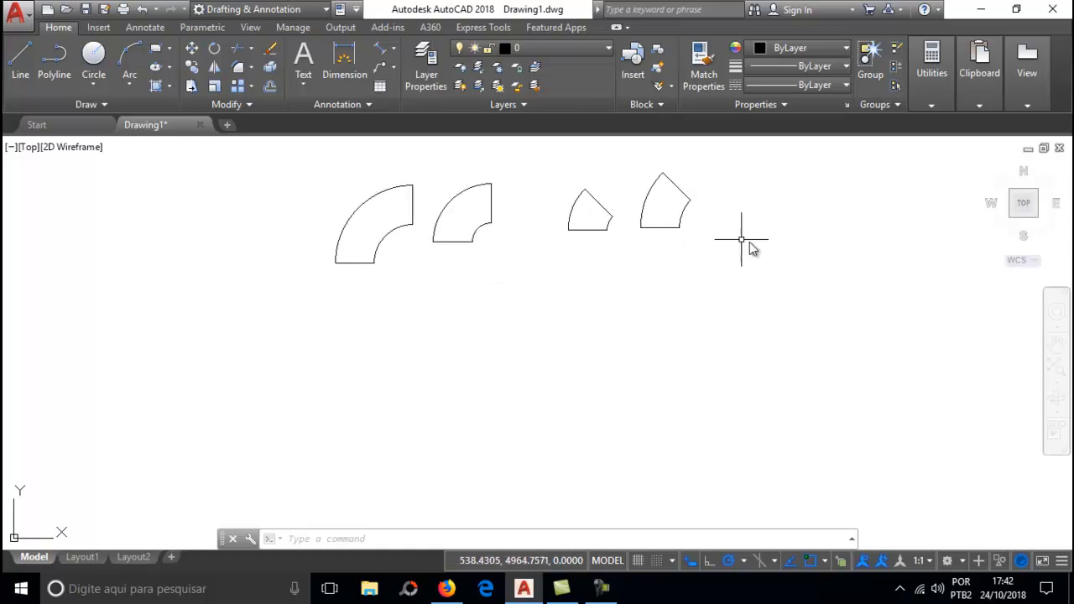